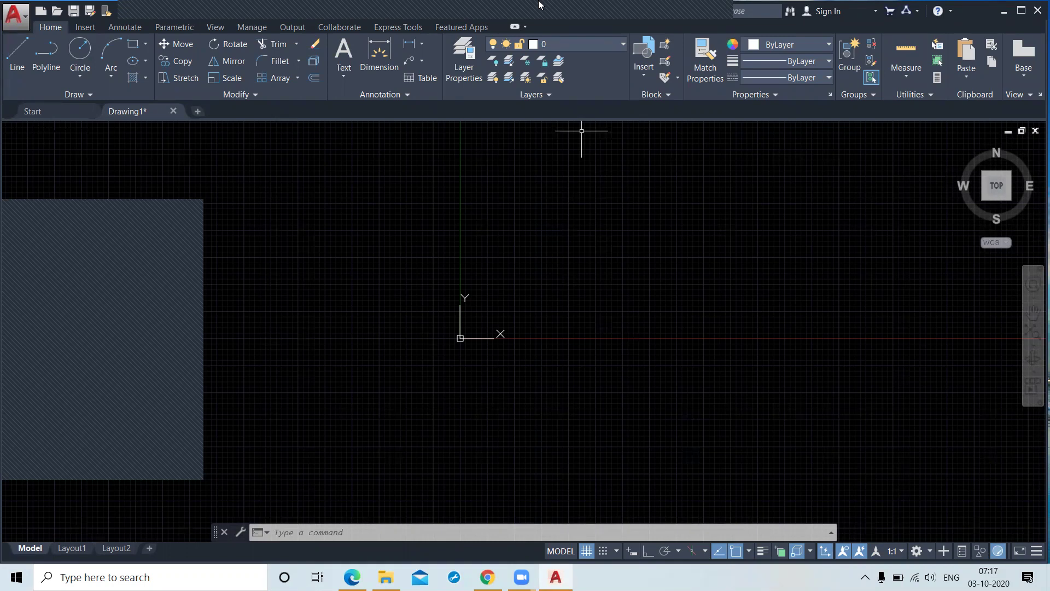
Place a single-line text start point above and to the right of the origin, with height 5 and rotation angle 0.
middle_click_drag(531, 338, 411, 427)
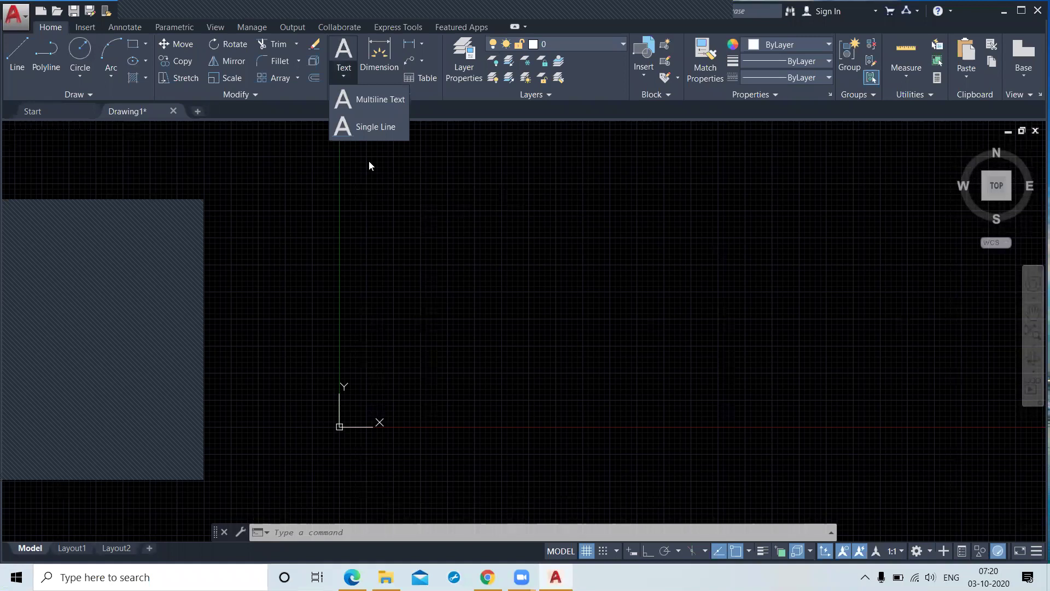
left_click(375, 127)
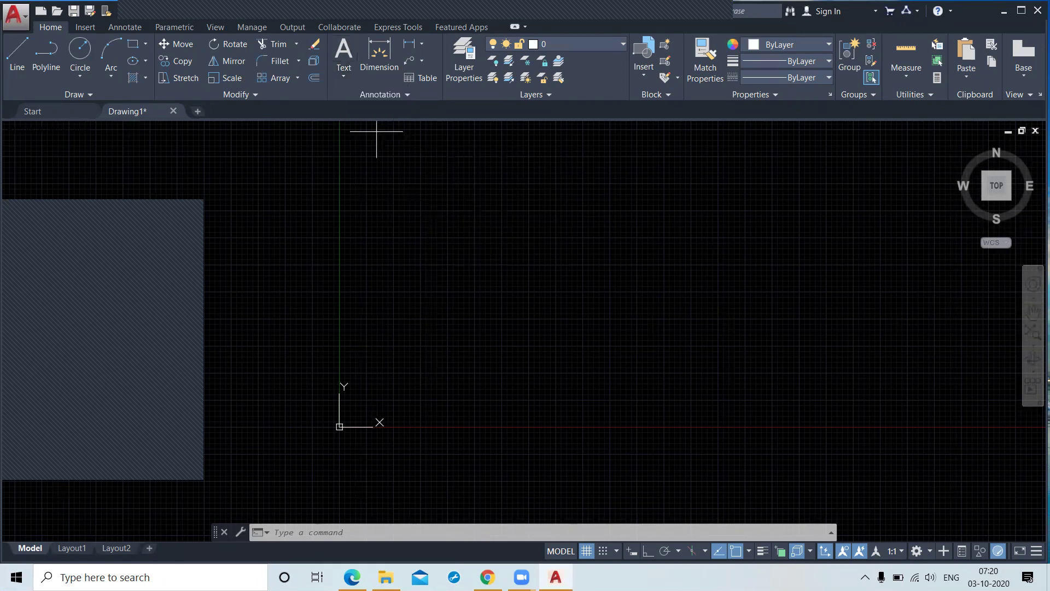
middle_click_drag(411, 310, 410, 327)
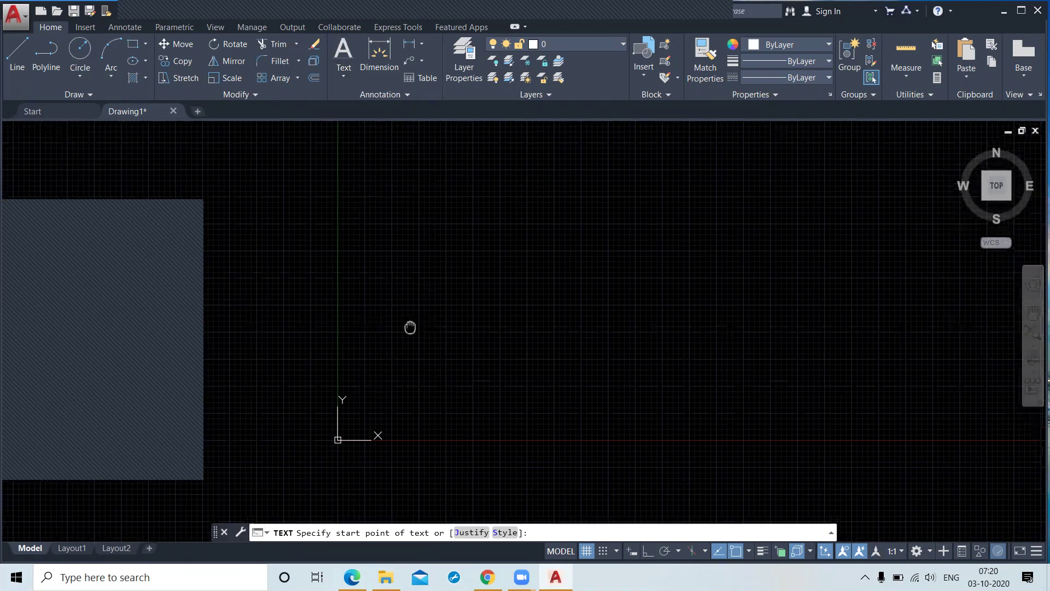
middle_click_drag(410, 327, 398, 383)
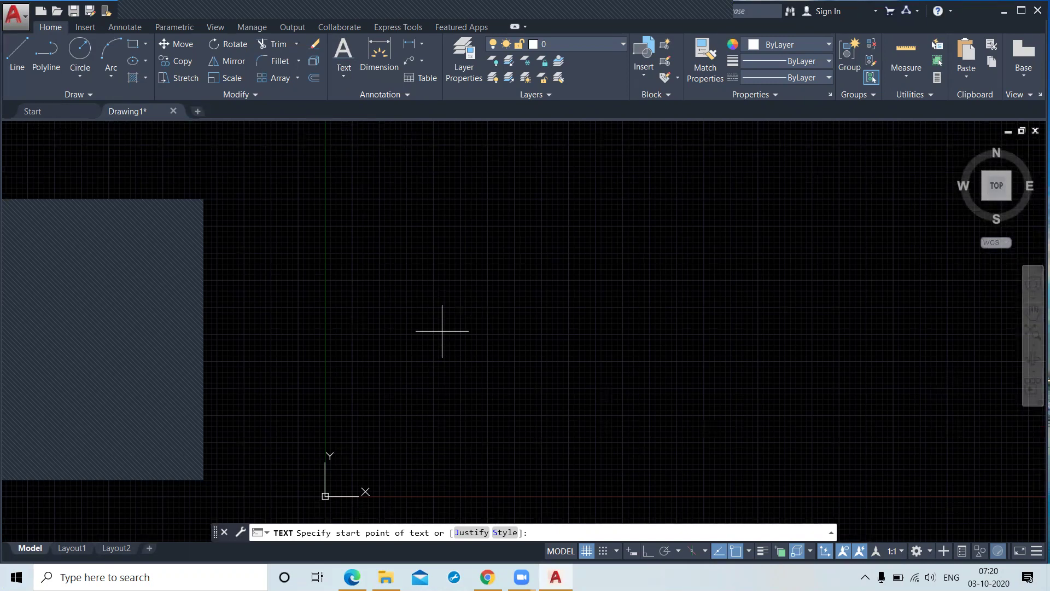
left_click(430, 308)
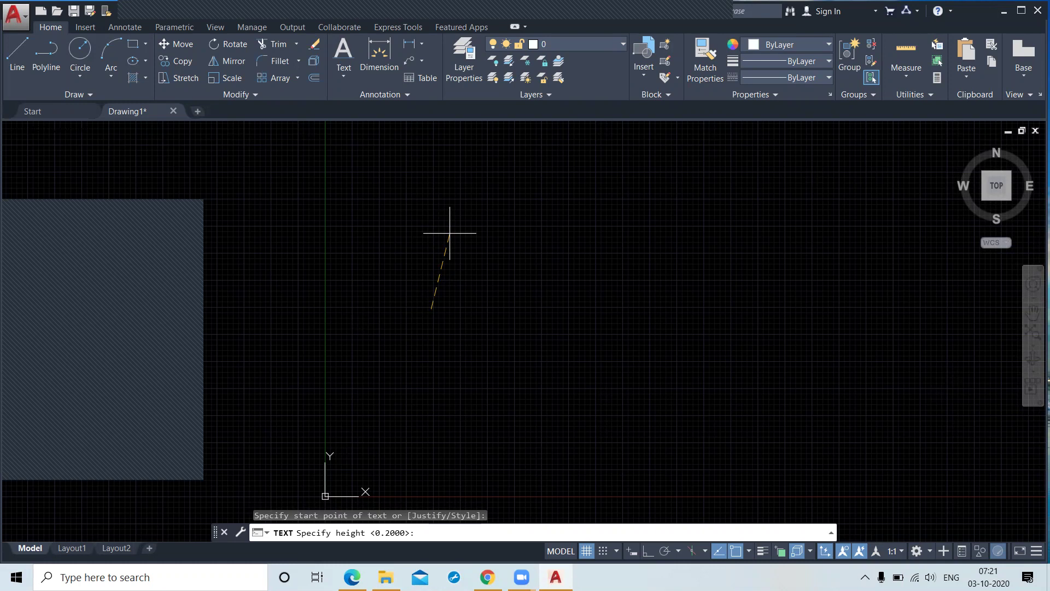
type("5")
key("Return")
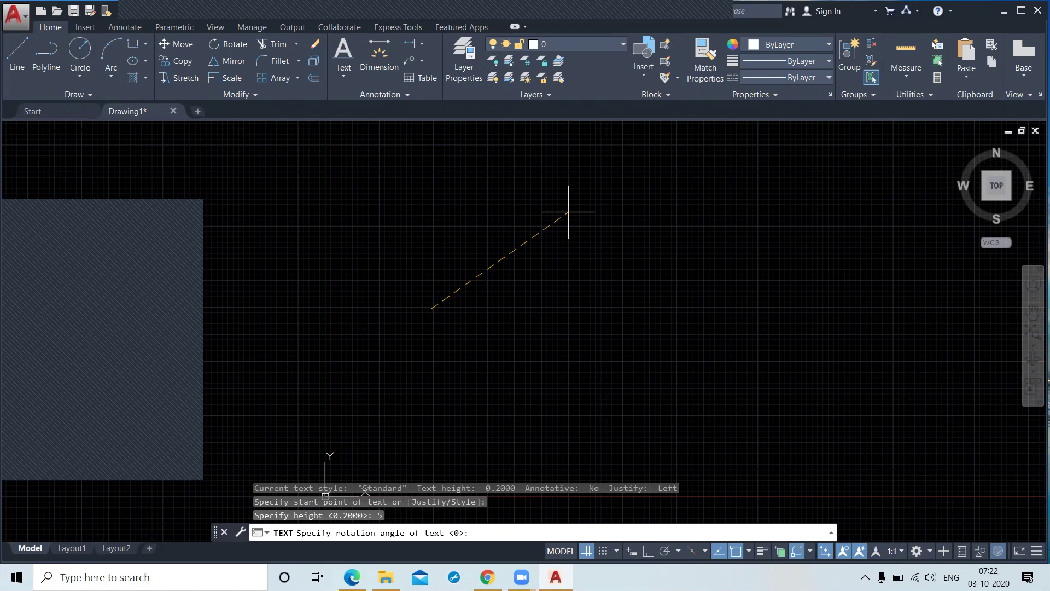
type("0")
key("Return")
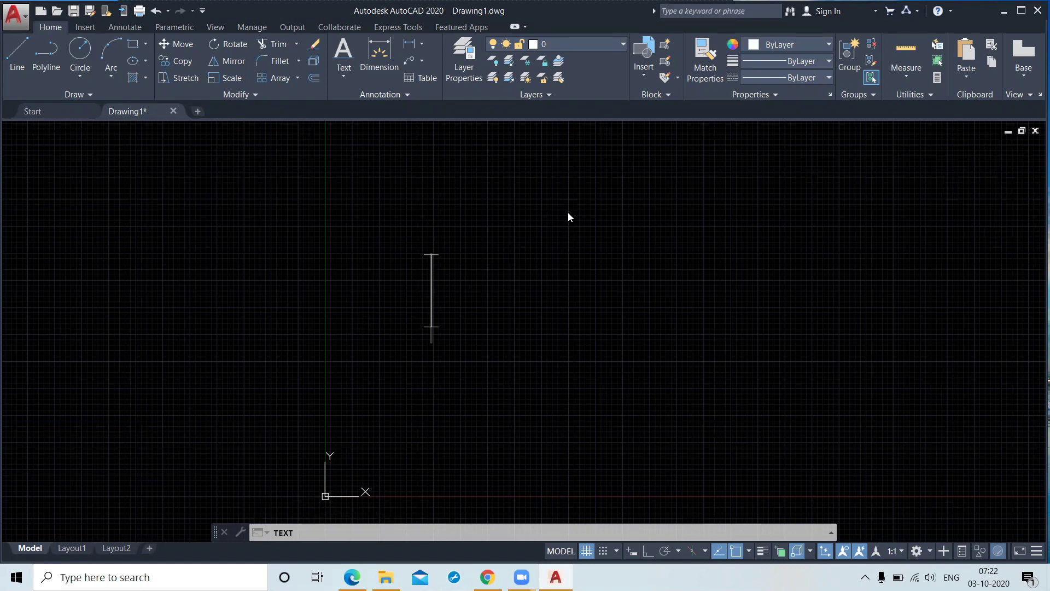
Enter three text lines: "jhjhjchjkcjhi kjhizc khizjczd gfdhf hfhf", "jhsdjsjd sfnsksf jksf kjsdkfpo hoihf" and "jhgjhksdf ,hhsef kghiuuef jhgioief".
scroll(571, 249, "down", 2)
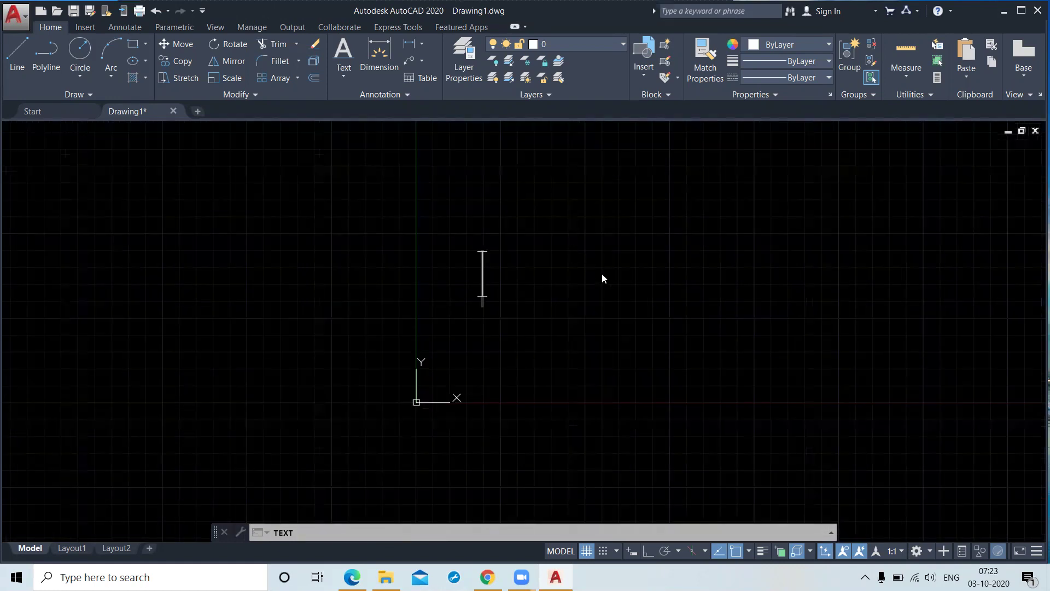
type("jhjhjchjkcjhi")
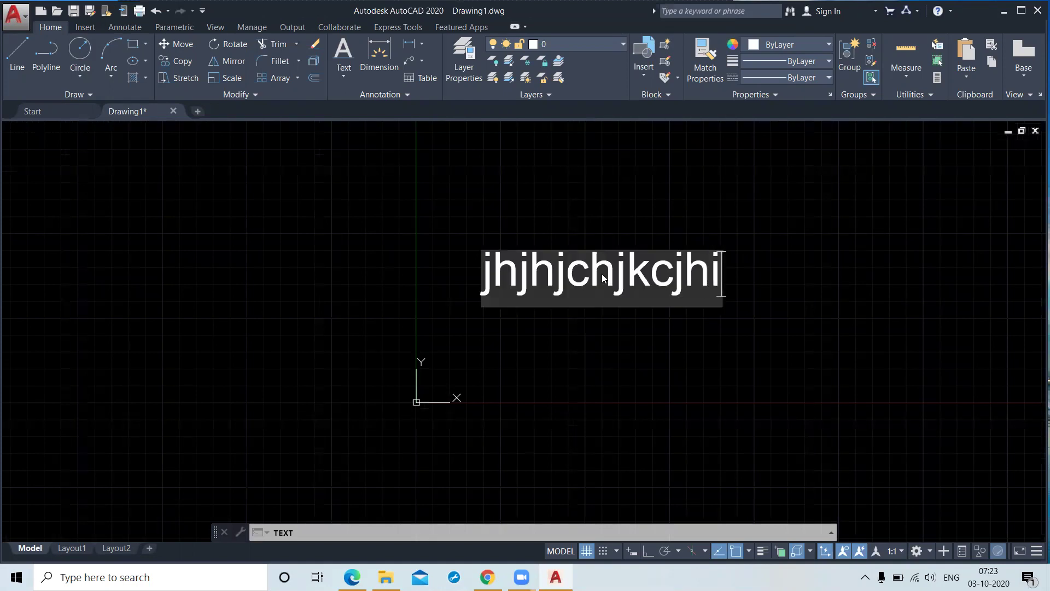
type(" kjhizc khizjczd")
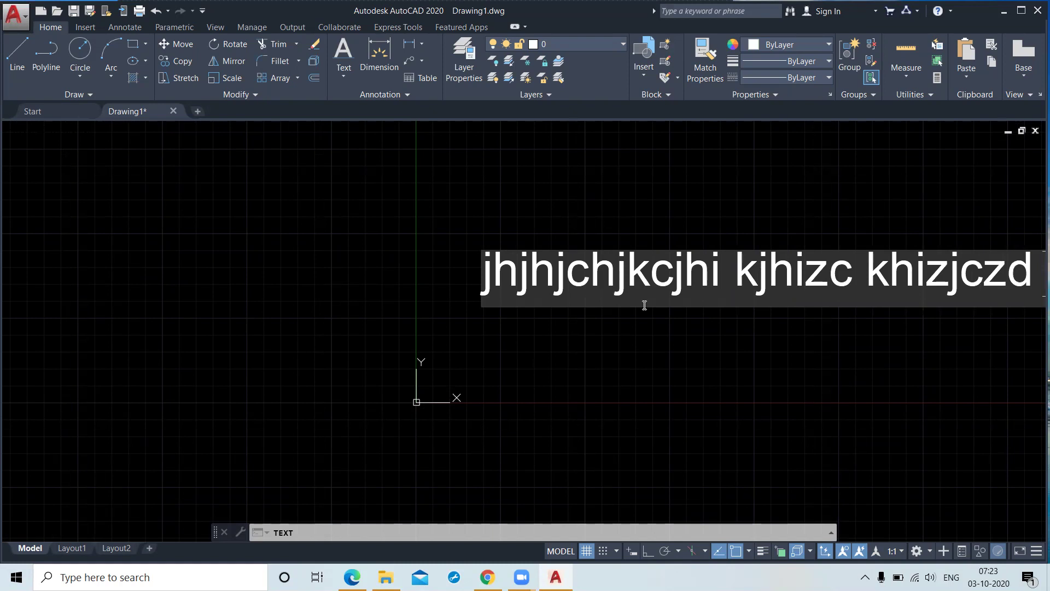
scroll(569, 331, "up", 2)
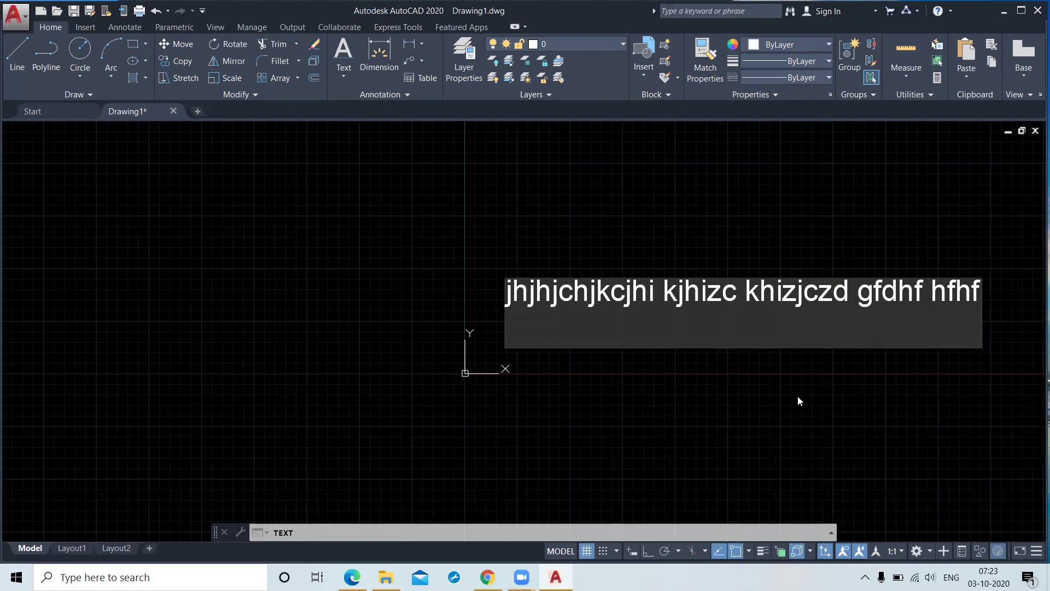
type("jhsdjsjd sfnsksf jksf kjsdkfpo hoihf")
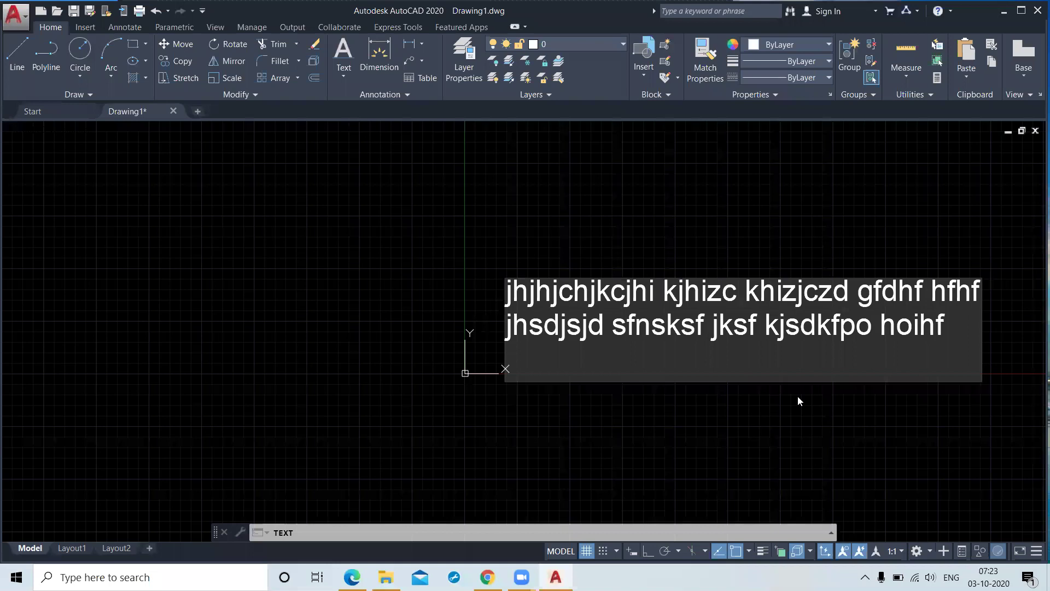
type("jhgjhksdf ,hhsef kghiuuef")
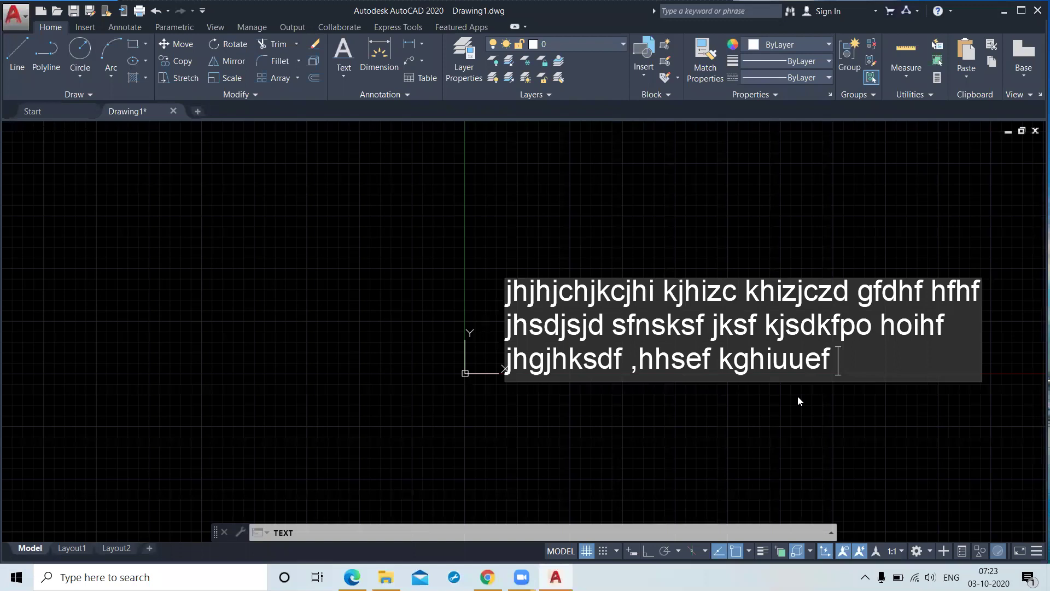
type("jhgioief")
key("Return")
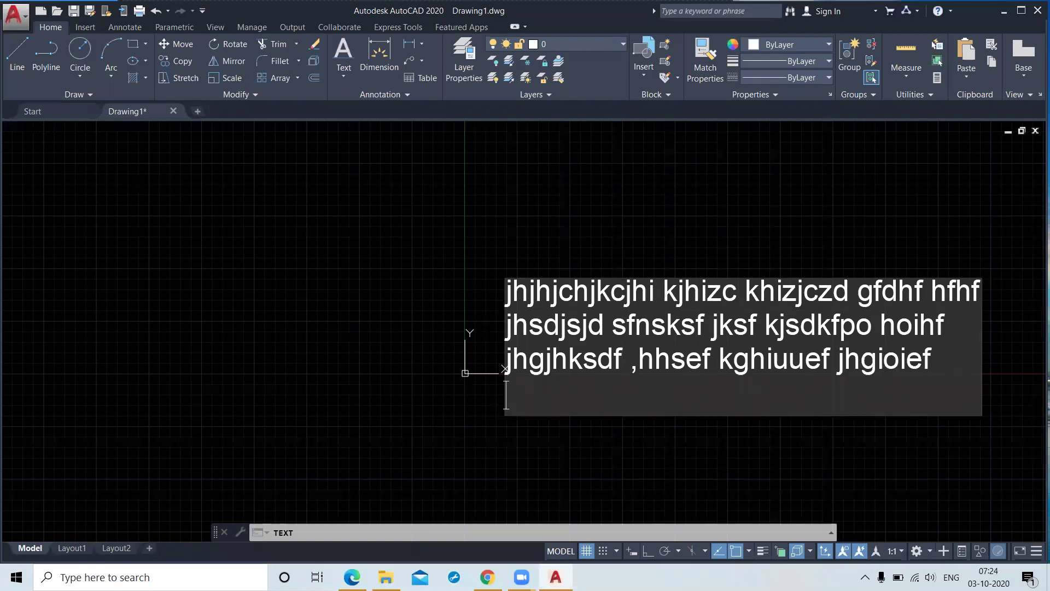
key("Return")
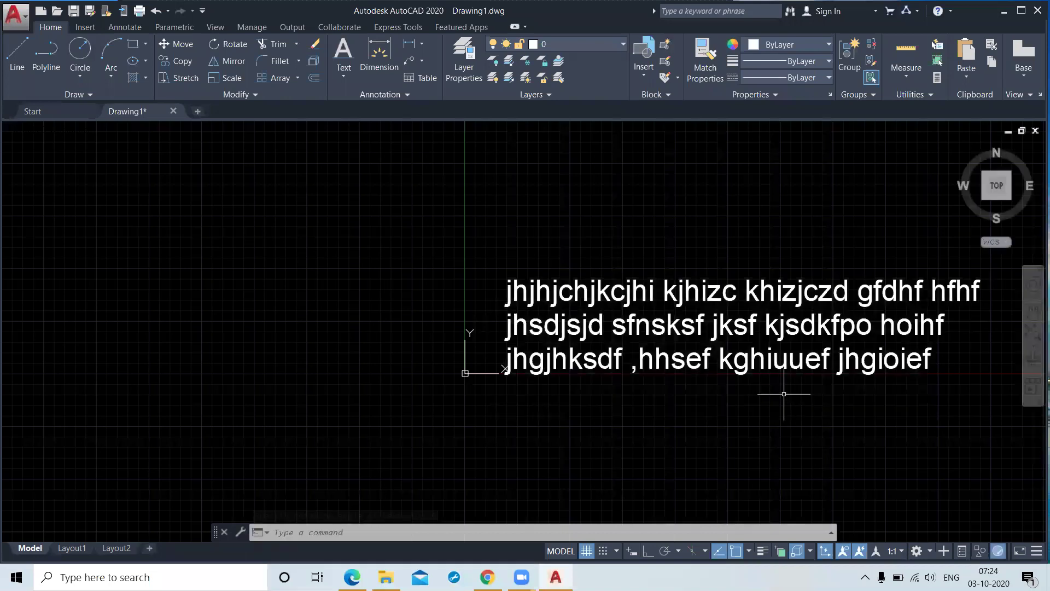
Draw a wide multiline text frame in the empty area right of the three text lines and narrow it slightly.
scroll(649, 396, "down", 2)
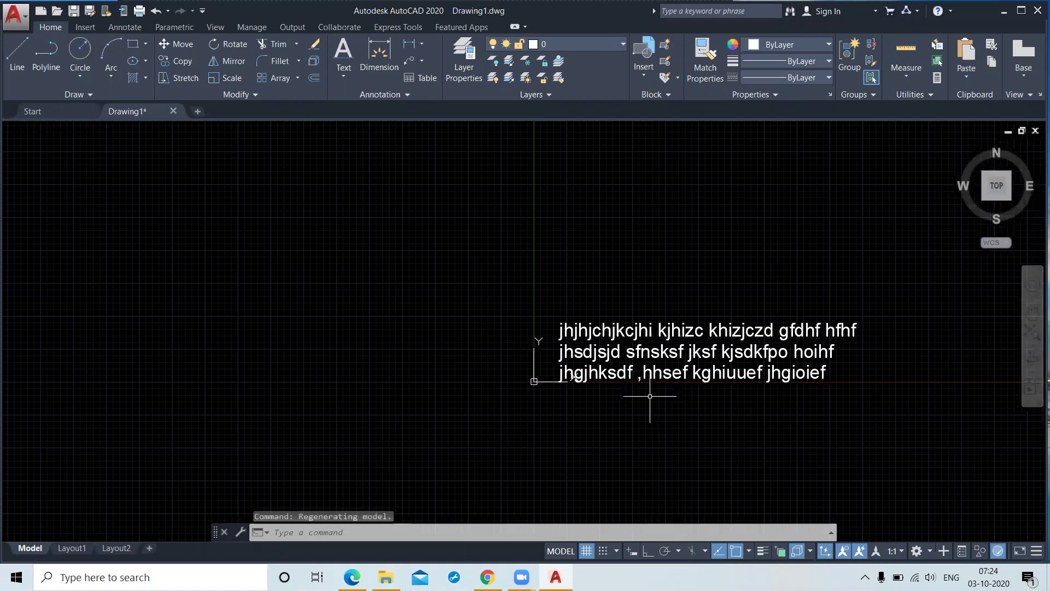
middle_click_drag(649, 396, 207, 380)
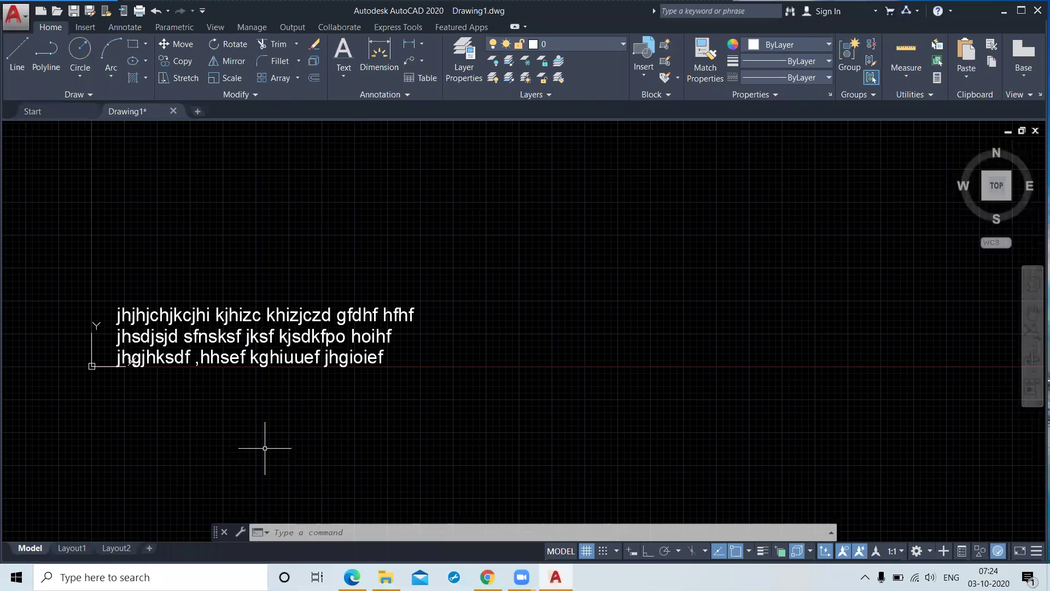
key("Return")
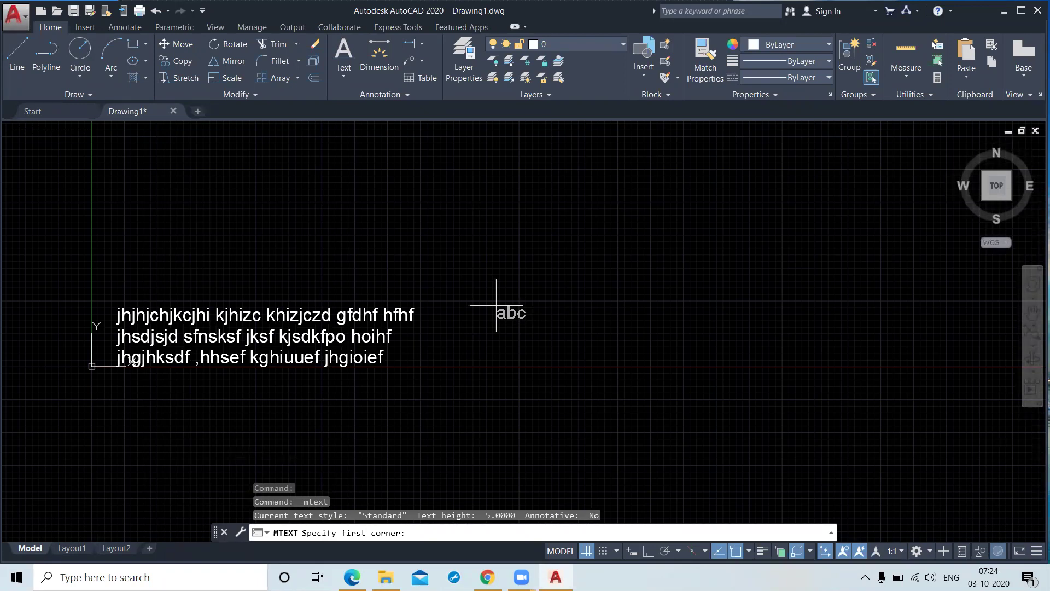
left_click(528, 238)
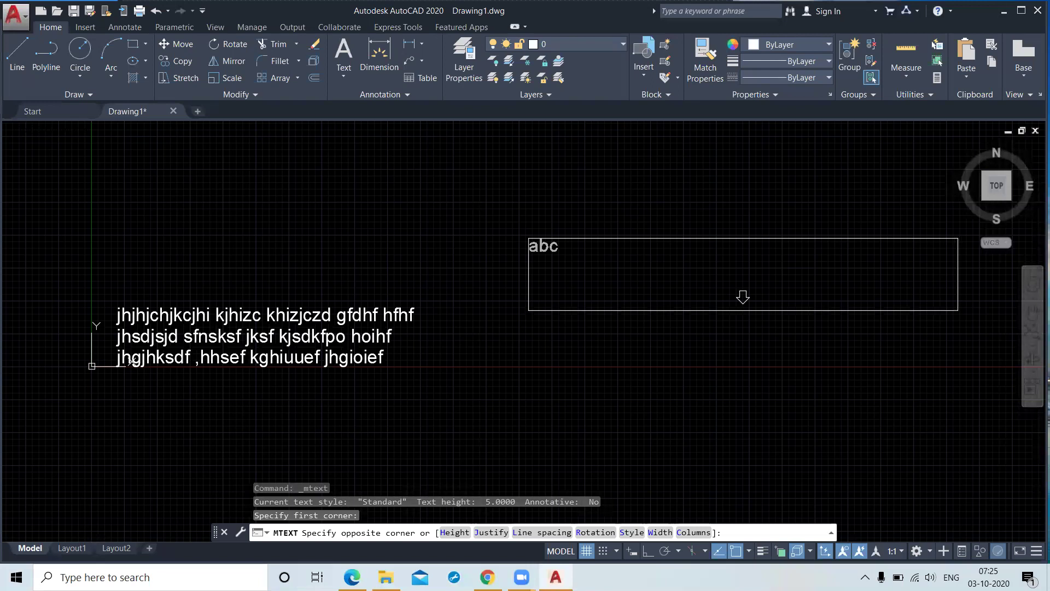
left_click(958, 310)
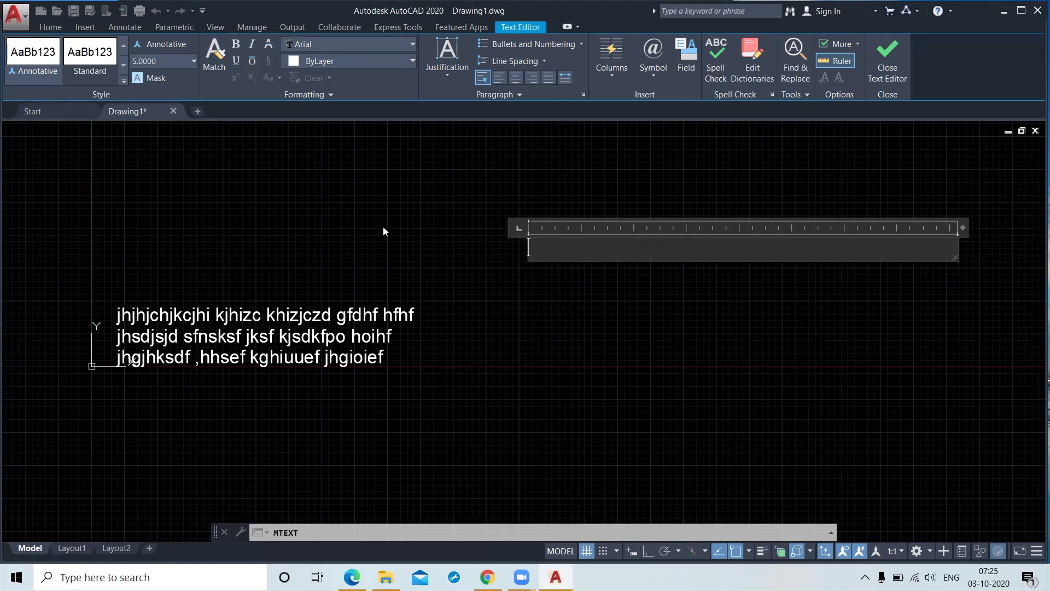
left_click_drag(958, 227, 934, 230)
left_click_drag(787, 241, 956, 228)
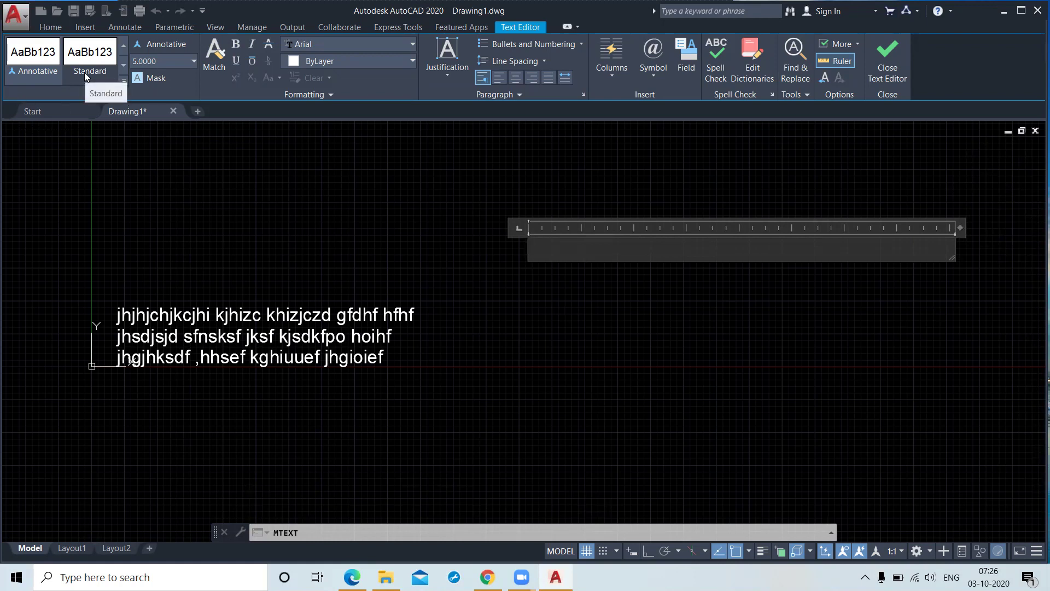
Examine the text height, font, colour, justification, and bullets and numbering options for the multiline text.
left_click(167, 63)
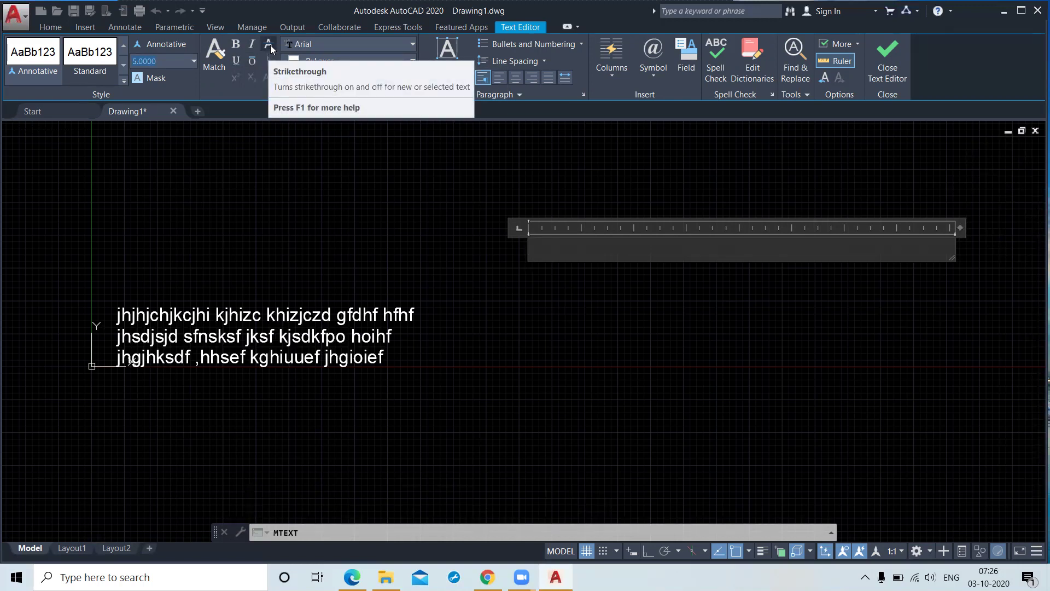
left_click(322, 46)
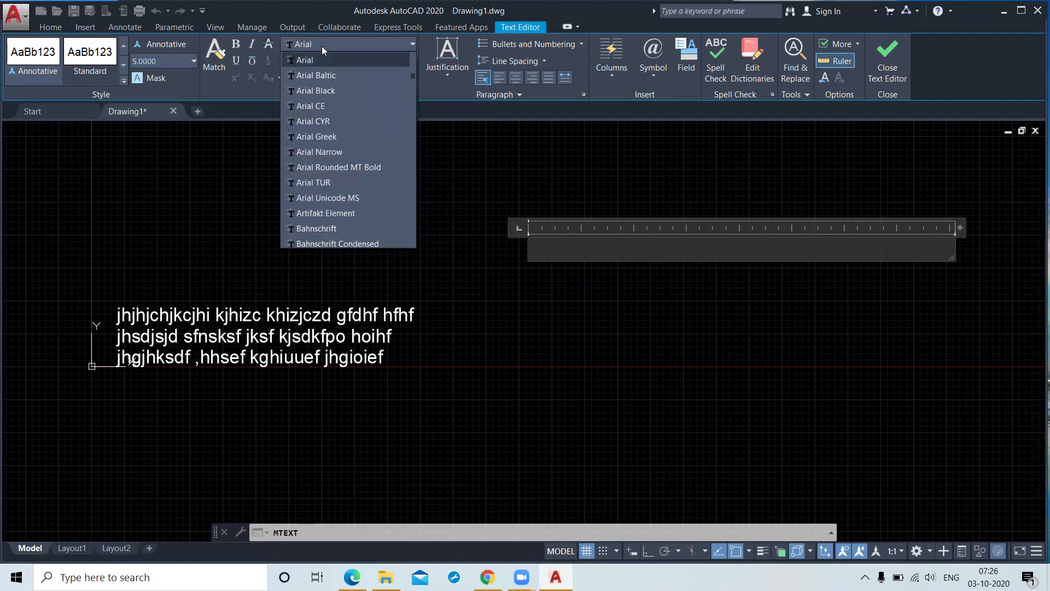
left_click(322, 46)
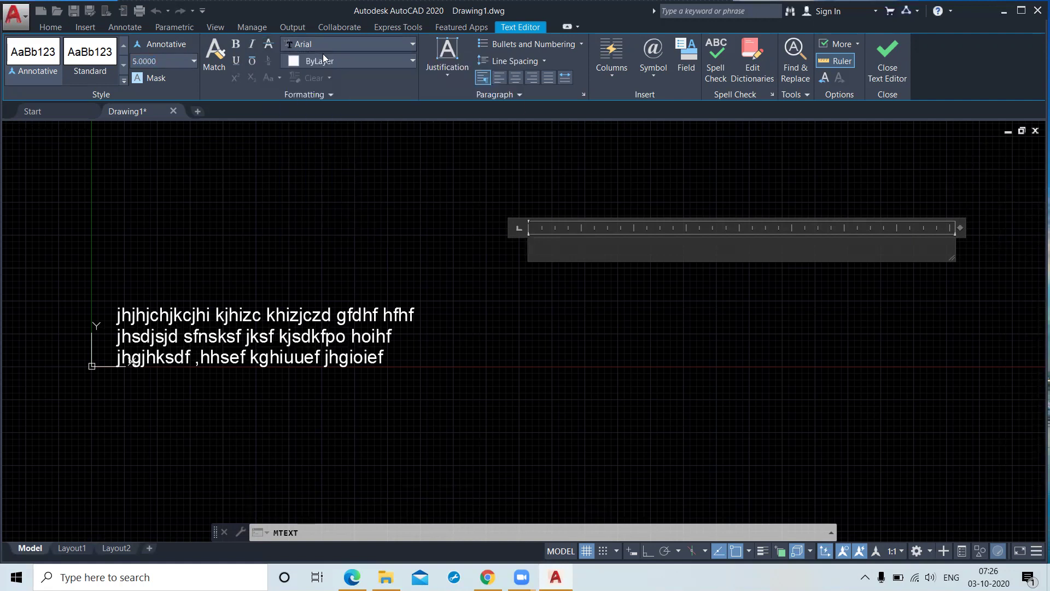
left_click(331, 61)
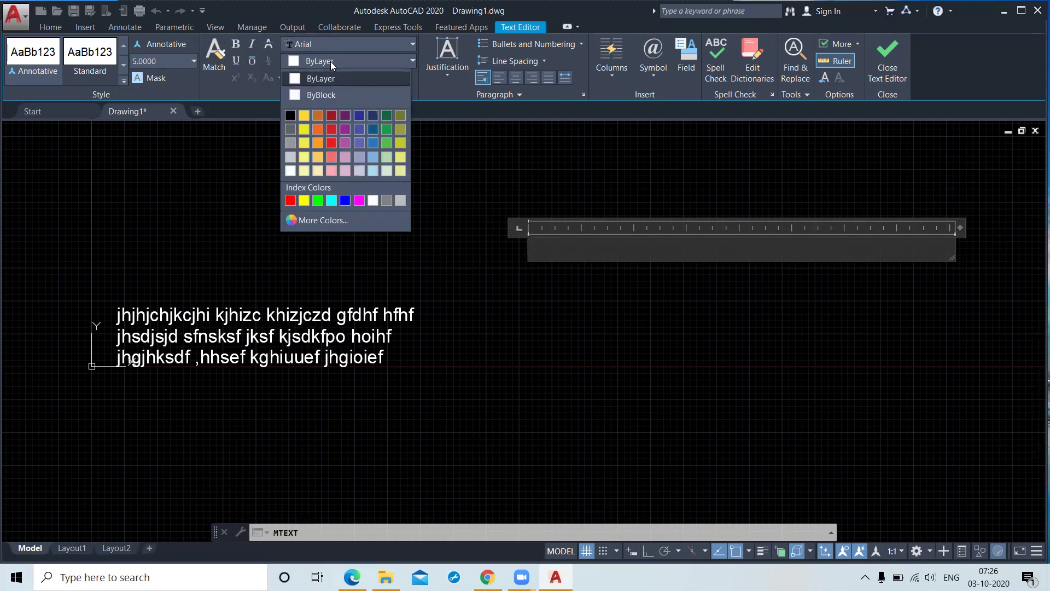
left_click(330, 62)
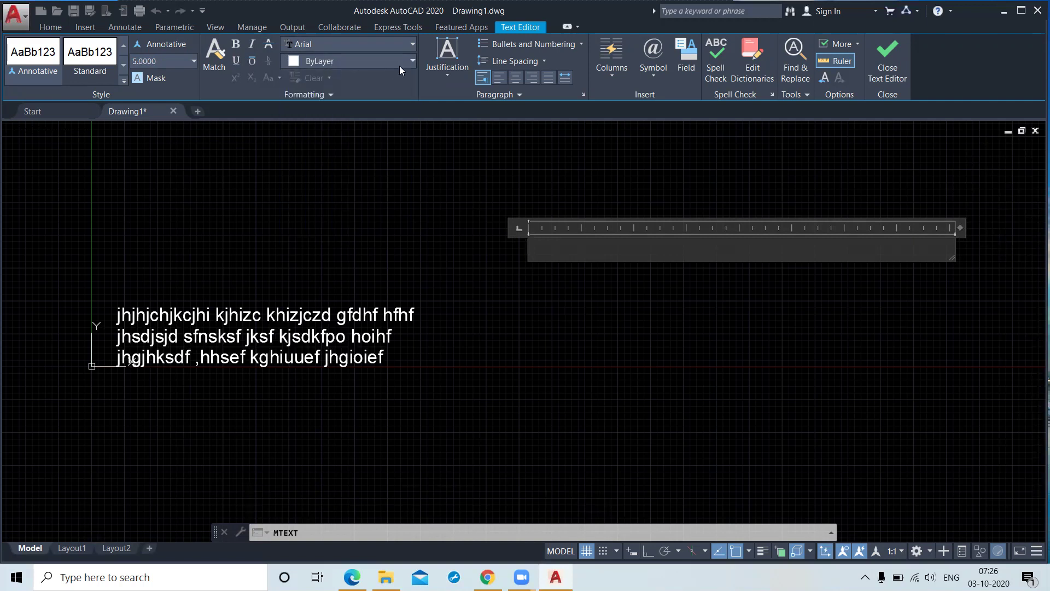
left_click(442, 82)
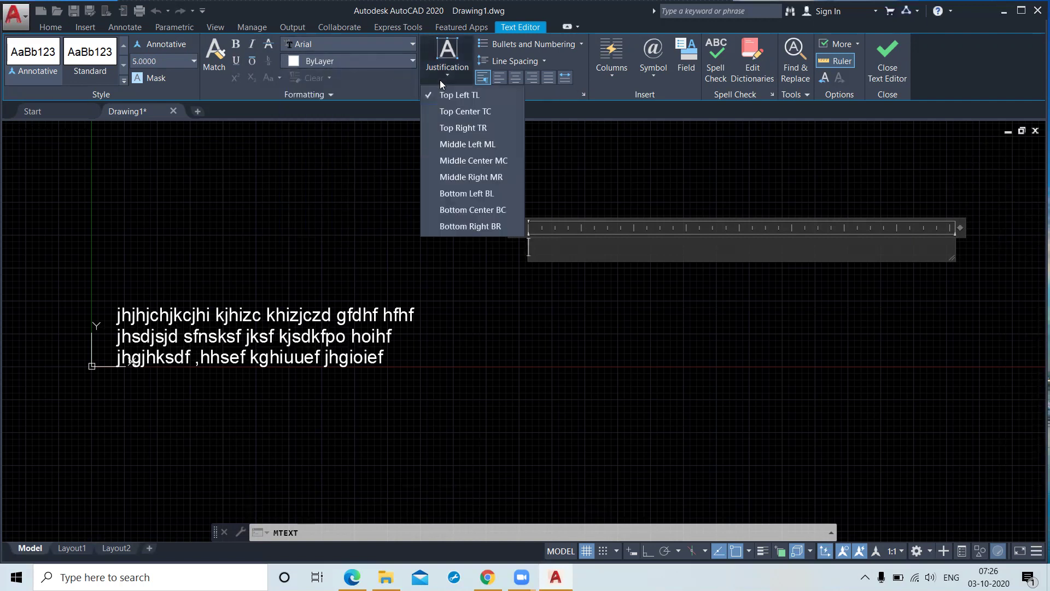
left_click(343, 195)
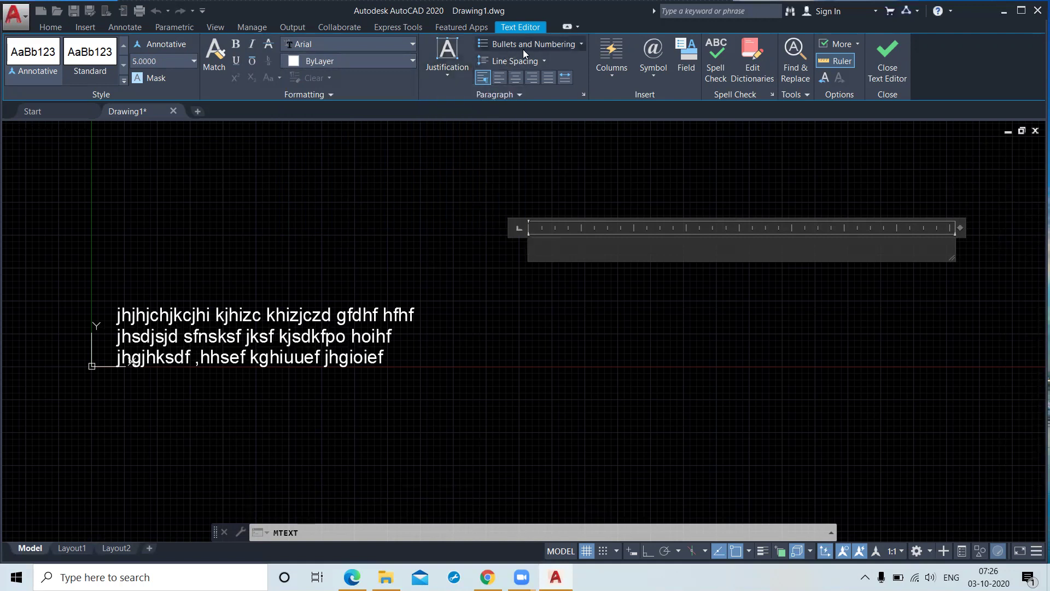
left_click(582, 44)
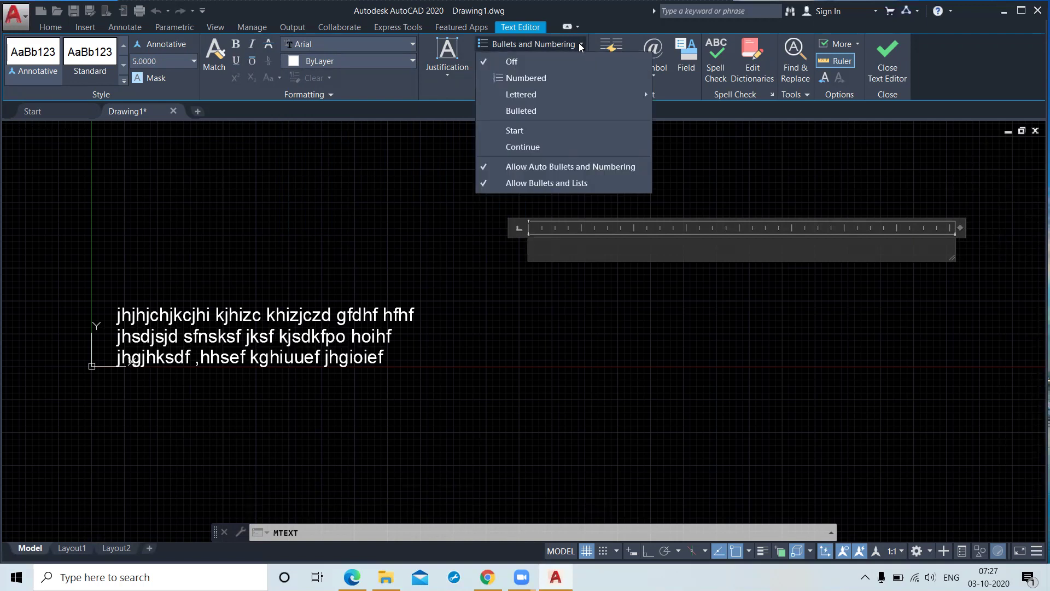
left_click(398, 138)
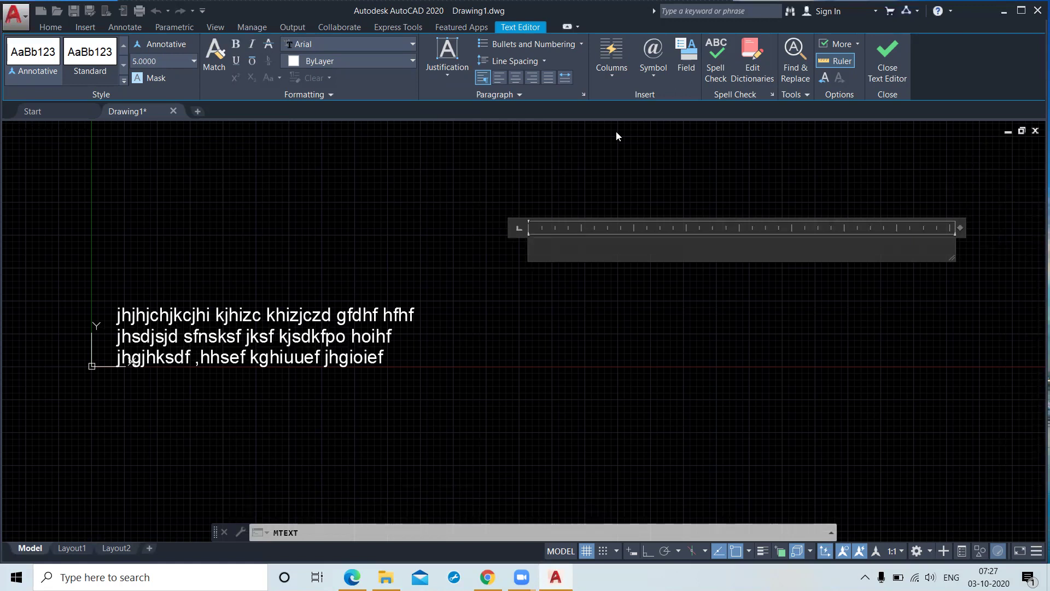
Enter "jihifojsf jfoofe ojiopfiwe fohifhew fjojed cihfopiefc ohioiu" in the multiline text frame.
type("jih")
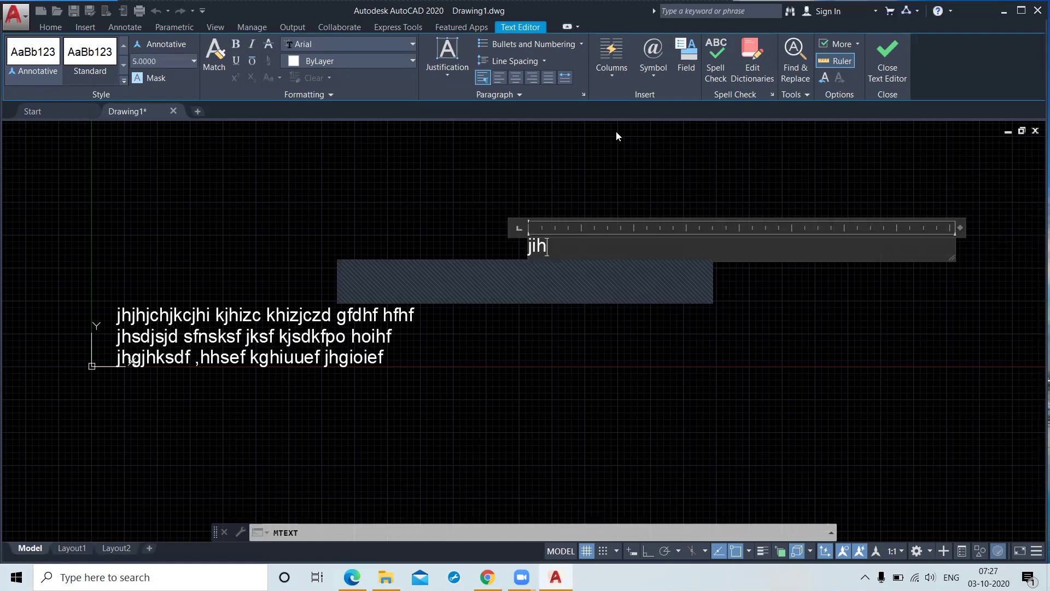
type("ifojsf jfoofe ojiopfi")
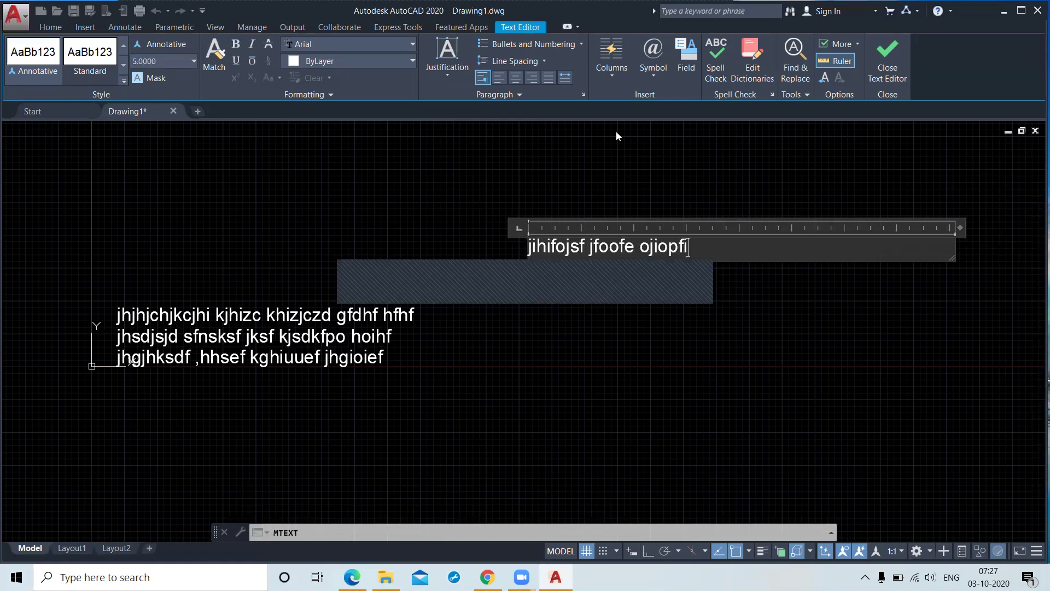
type("we fohifhew")
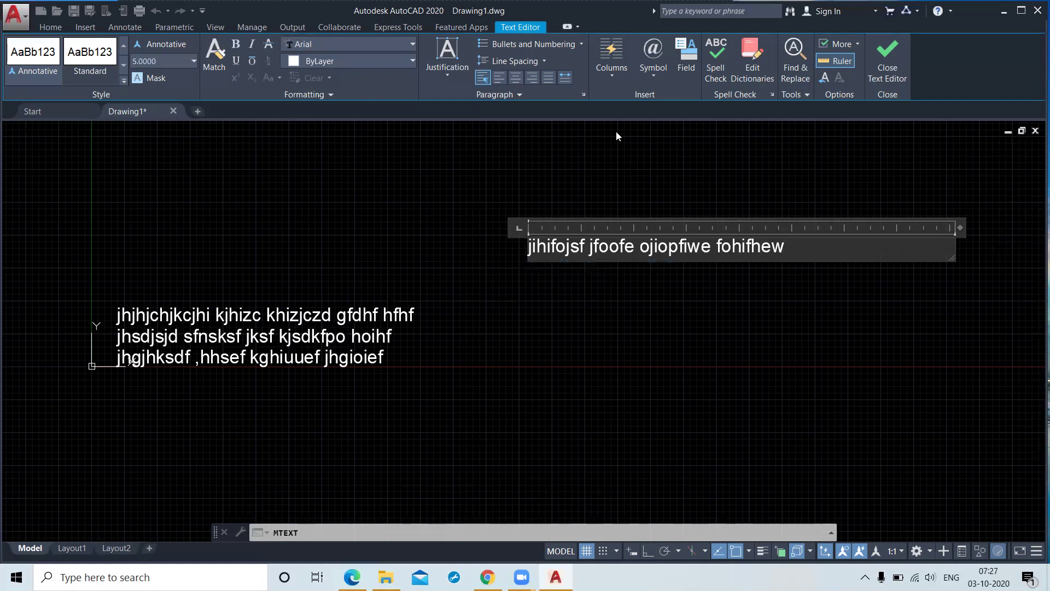
type(" fjojed cihfopie")
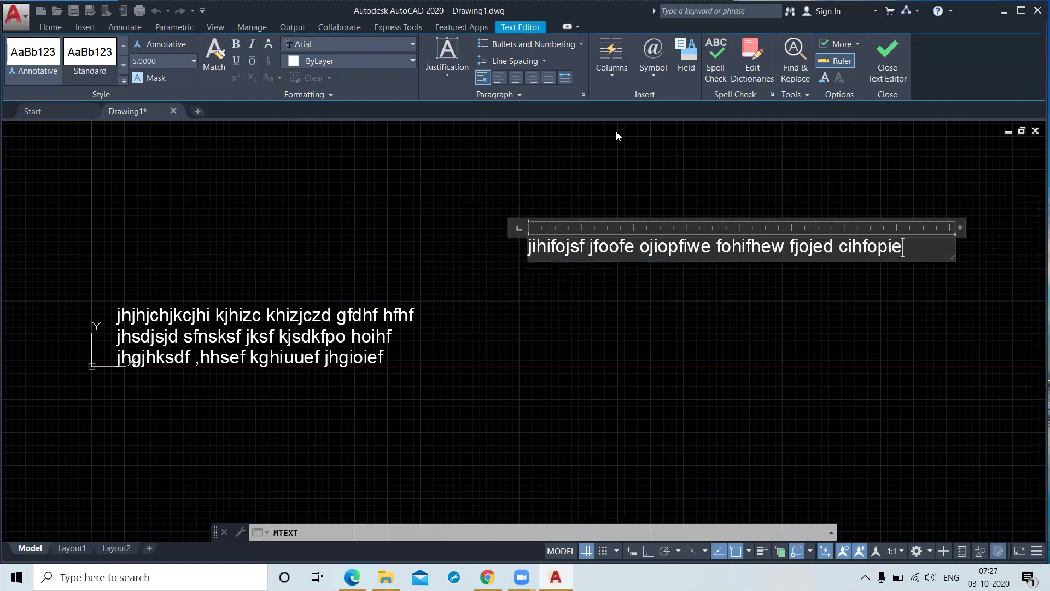
type("fc ohioiu")
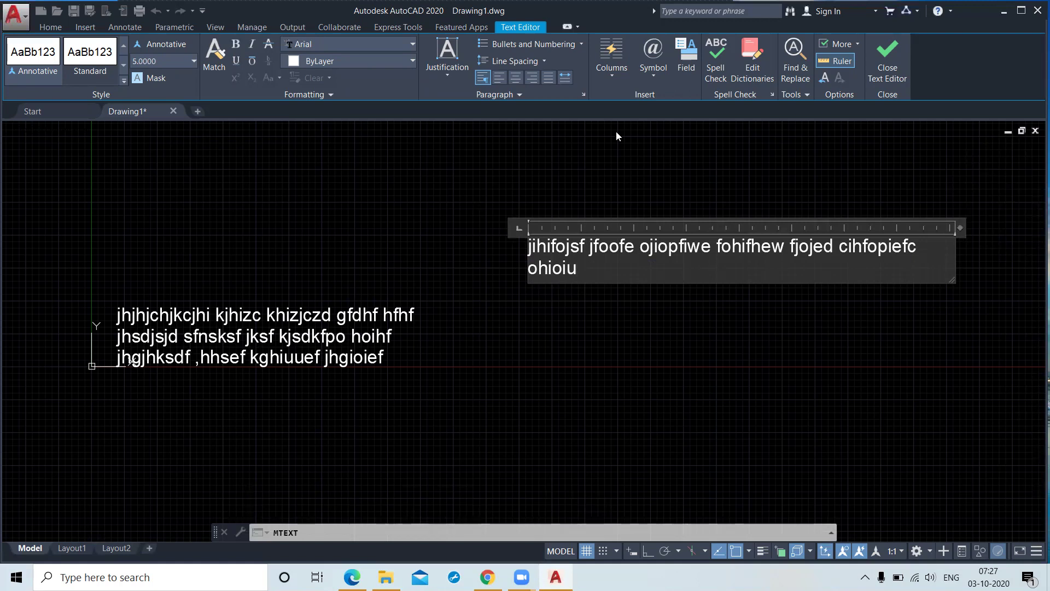
Continue the multiline text's first paragraph with "fcewdh jbjewf khof bijife kgfwef geujwqd hokds hokcd hc b".
type("fcewdh j")
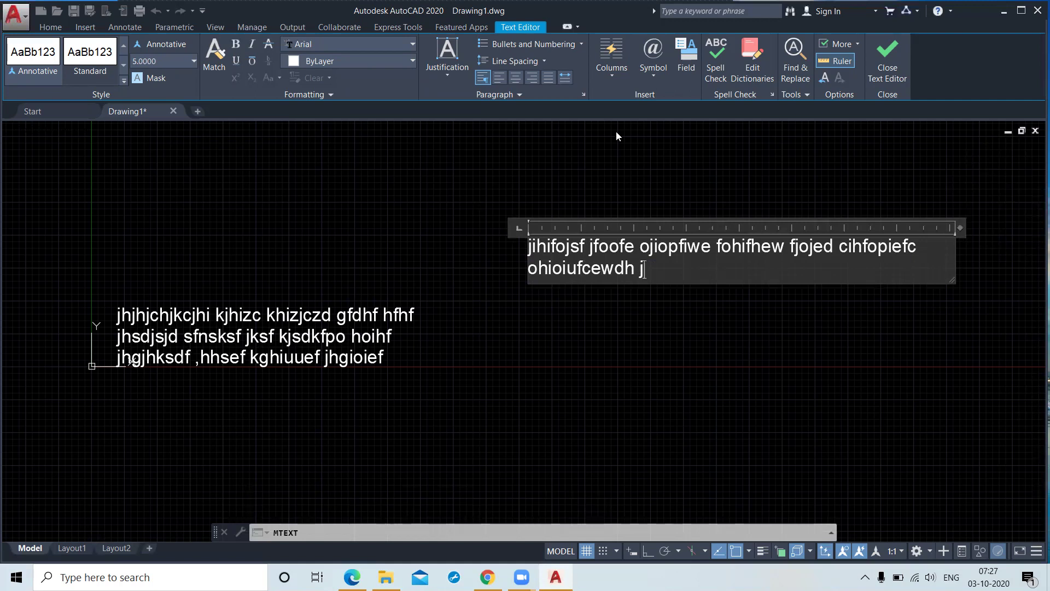
type("bjewf khof  bi")
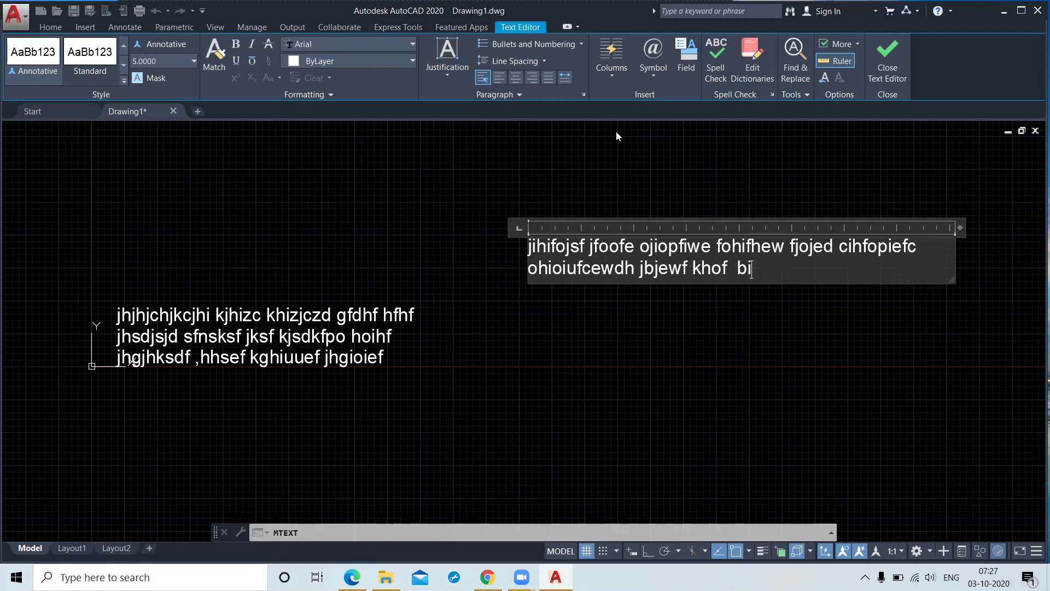
type("jife kgfwef geujwq")
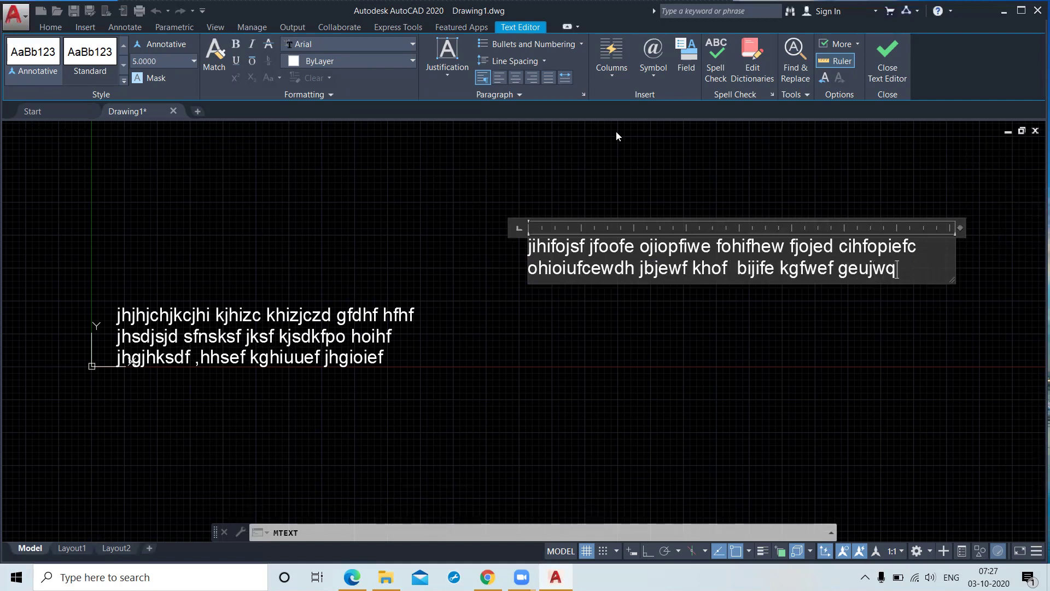
type("d hokds h")
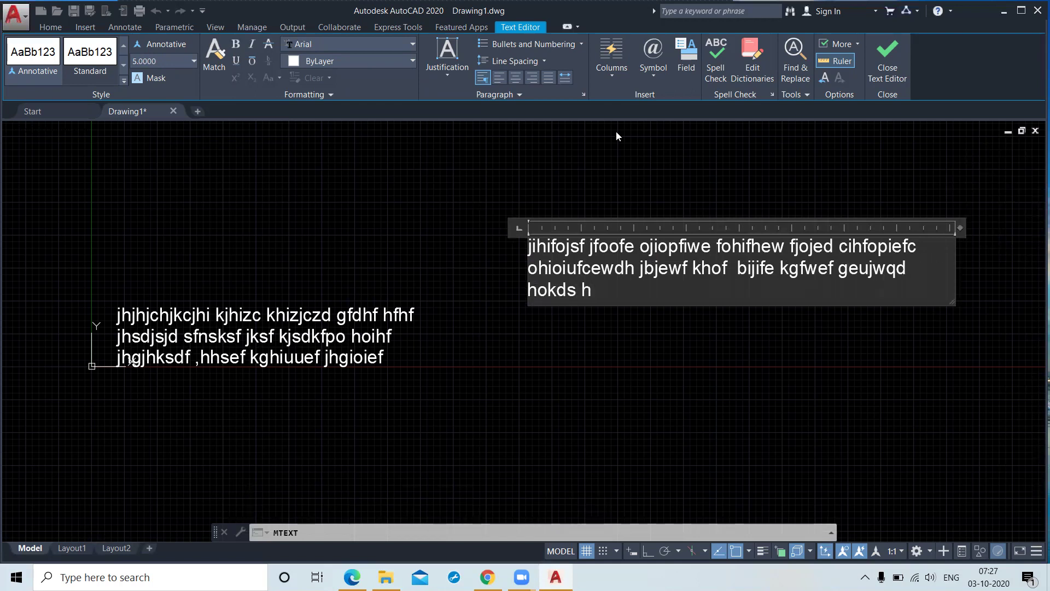
type("okcd hc b")
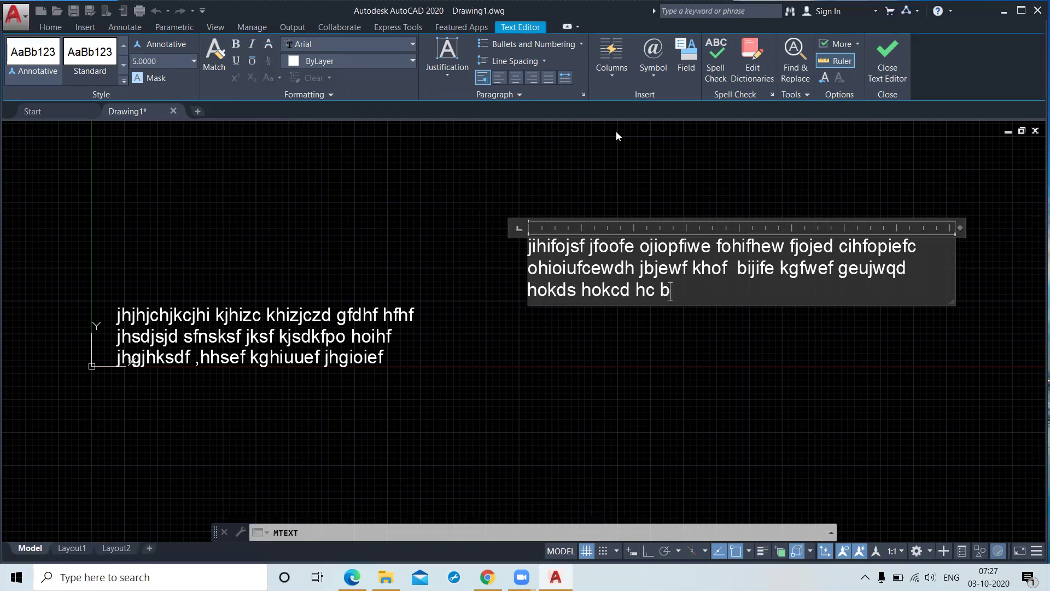
Add two new lines to the multiline text: "cssghkj viijsd kbhisjd kbk" and "sfdsfwemnhgjksd mvhdf".
key("Return")
type("cssghkj ")
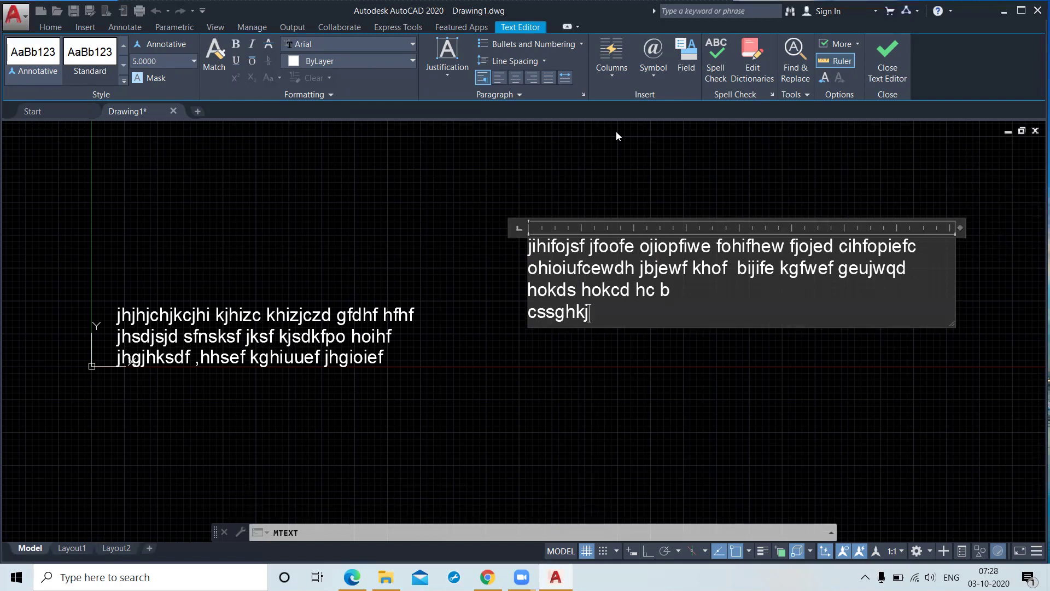
type("viijsd kbhisjd kbk")
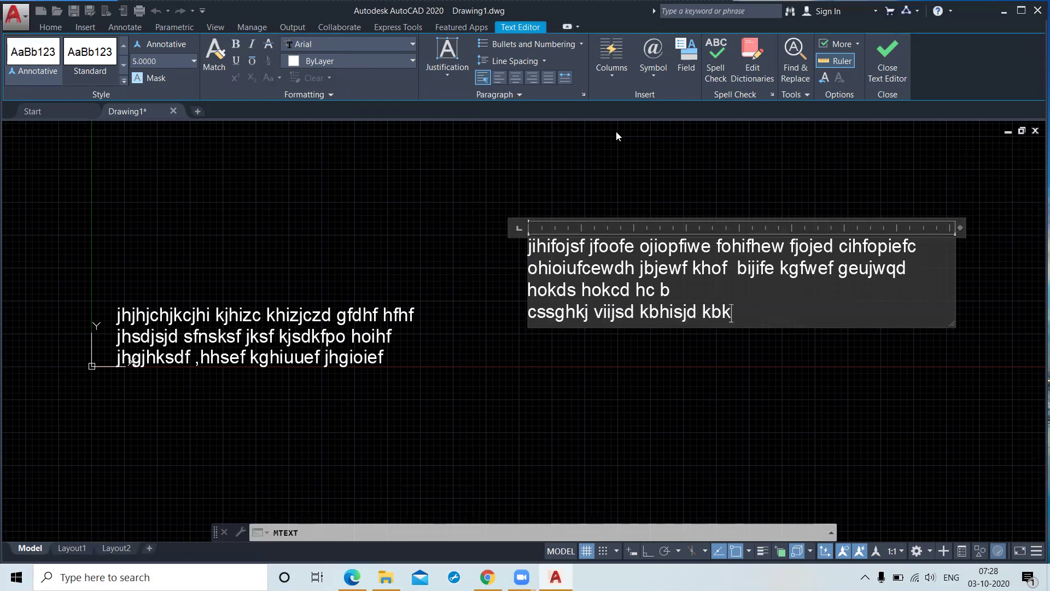
key("Return")
type("sfdsfwemnhgjksd mvhdf")
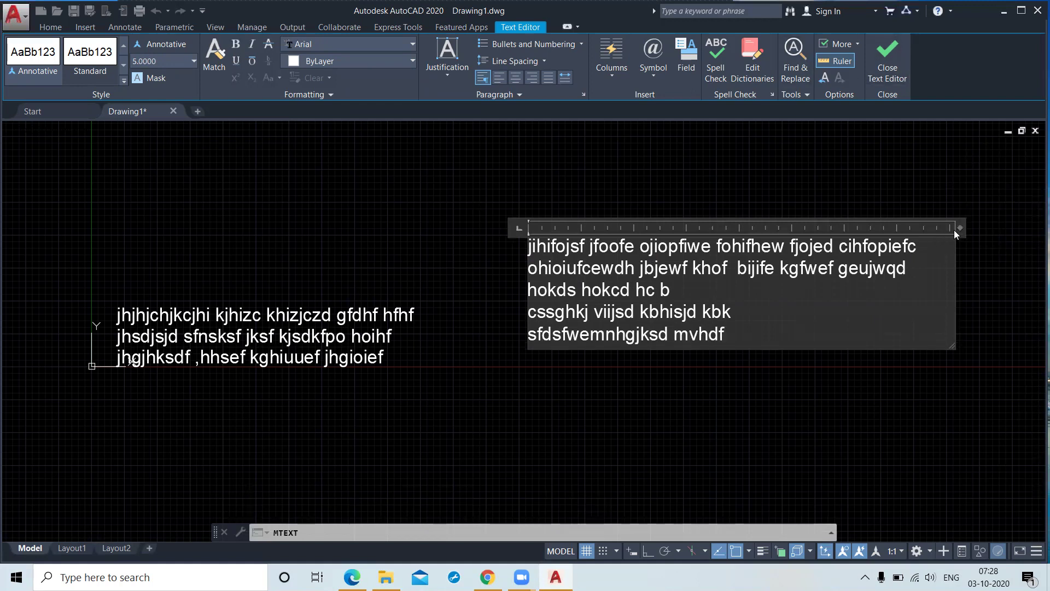
Widen the multiline text frame slightly so "hokds" fits on the second line, and finish the text.
mouse_move(960, 228)
left_mouse_down()
mouse_move(1036, 231)
mouse_move(928, 234)
mouse_move(965, 235)
left_mouse_up()
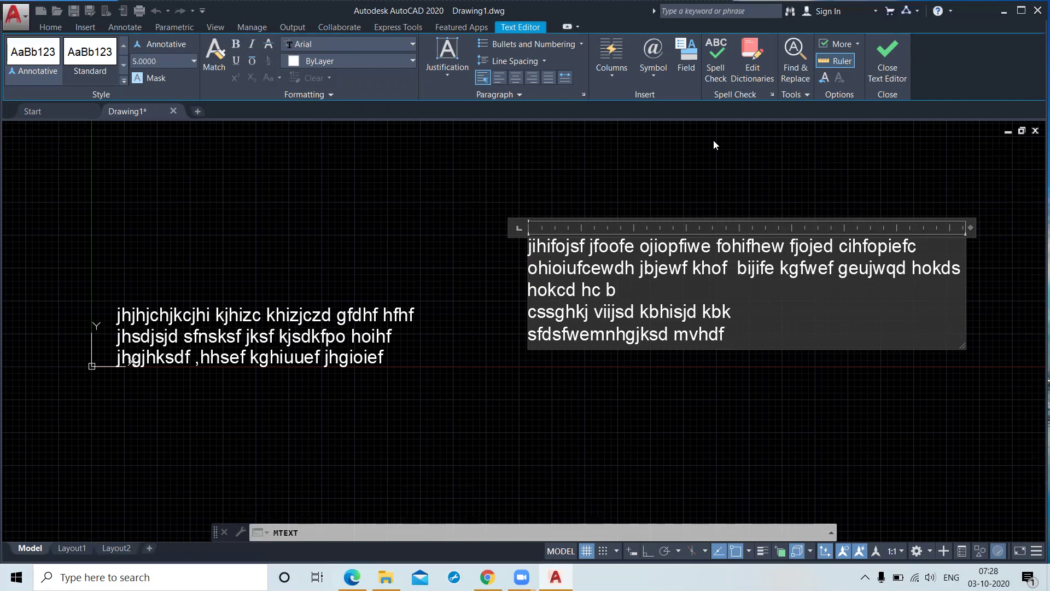
left_click(879, 64)
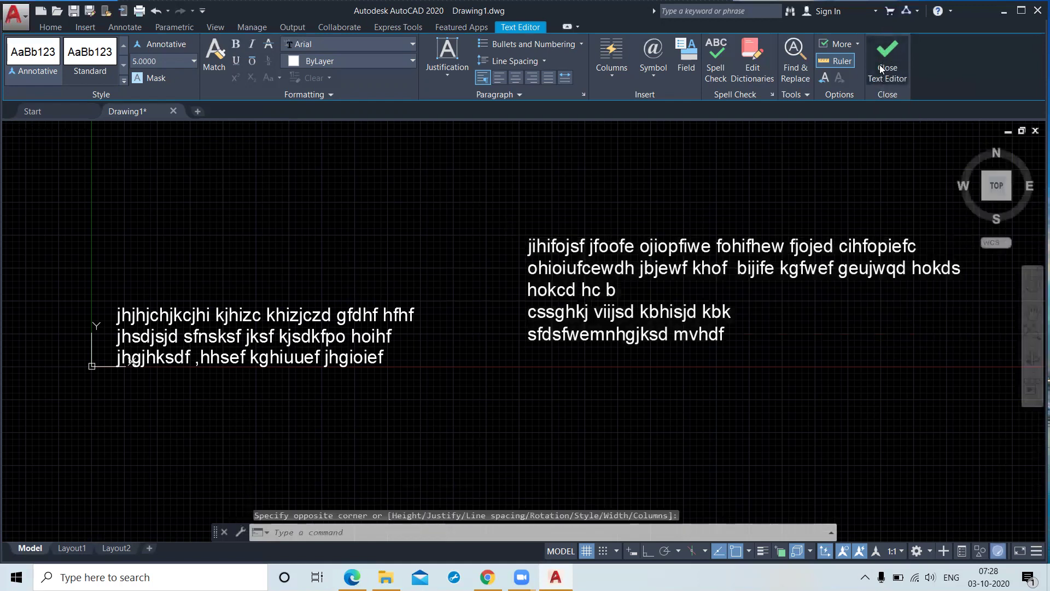
scroll(642, 385, "down", 2)
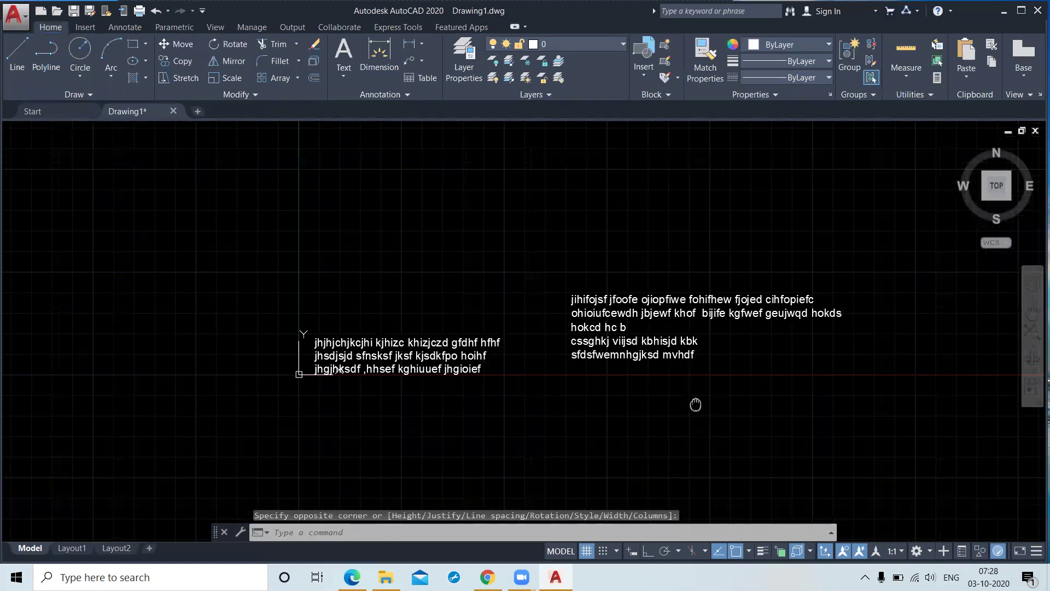
middle_click_drag(695, 404, 584, 355)
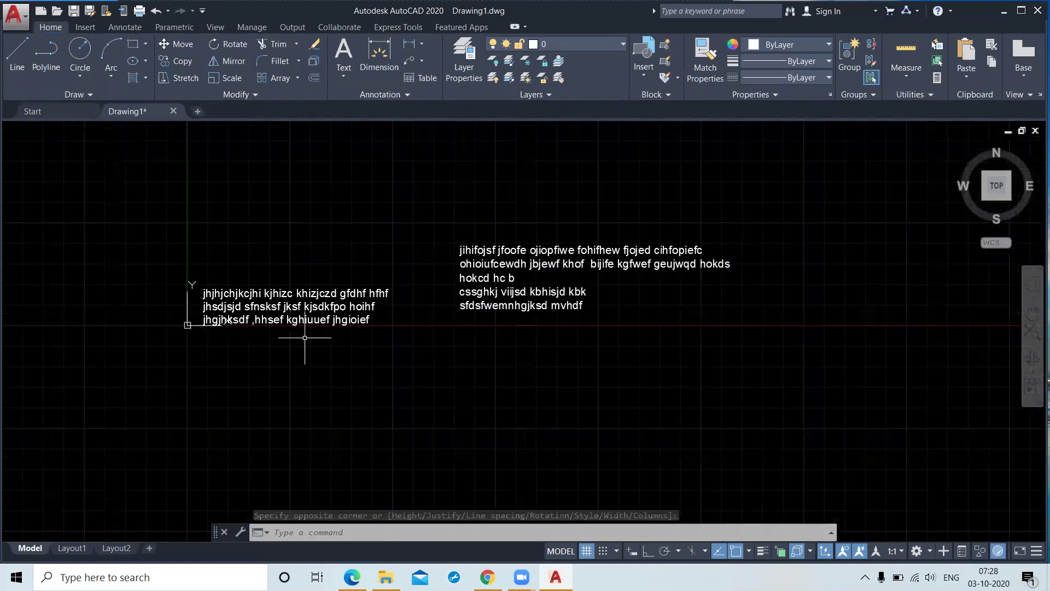
scroll(304, 338, "up", 2)
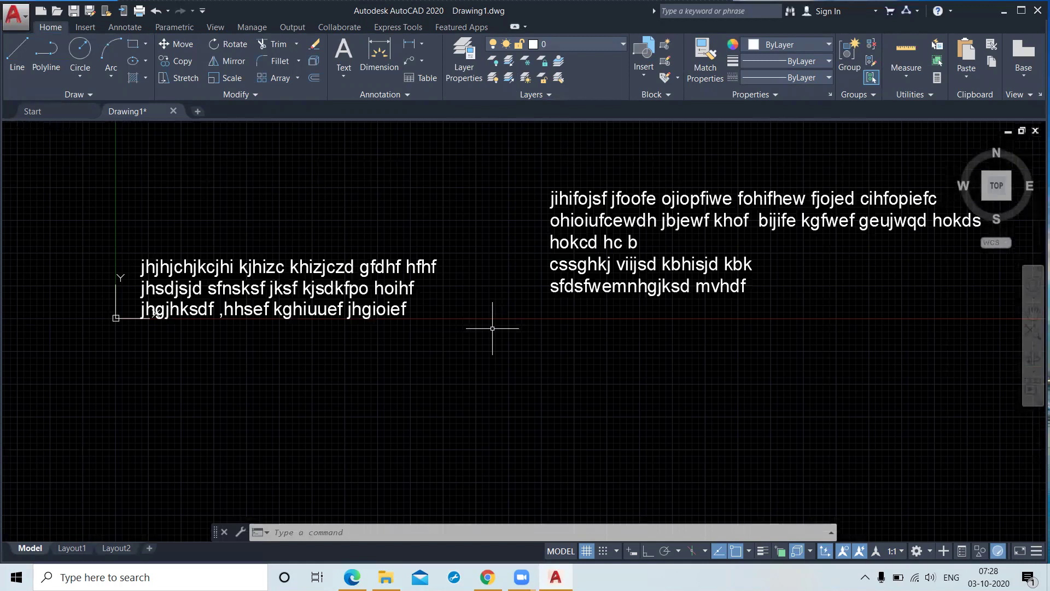
middle_click_drag(530, 367, 487, 364)
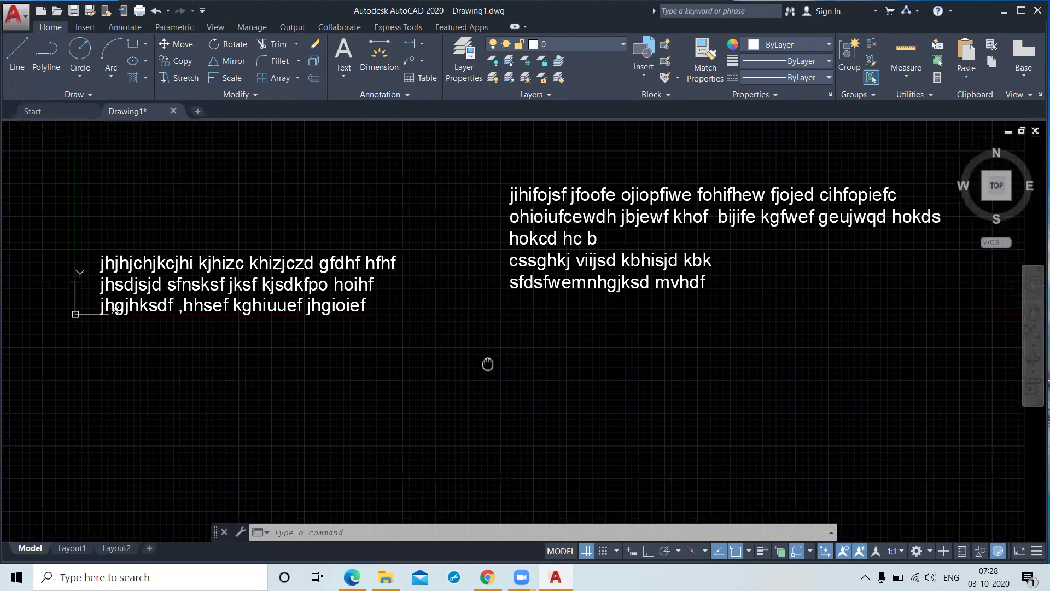
middle_click_drag(487, 363, 469, 362)
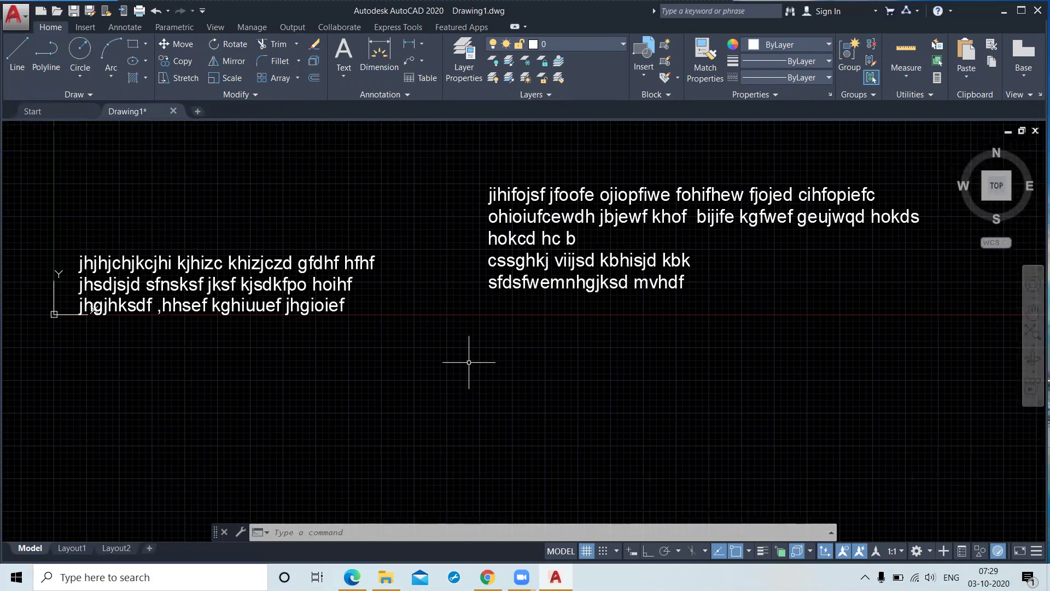
Replace the content of the uppermost single-line text with "ghfytgiu kguygiuiu khuyfuihyoij jguyf" and end text editing.
left_click(516, 191)
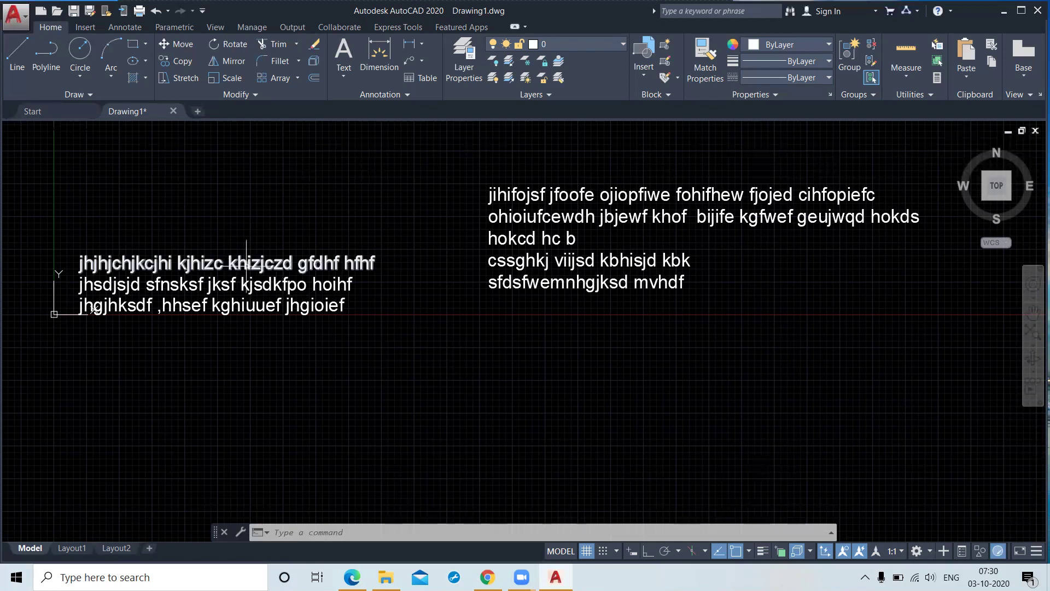
left_click(250, 262)
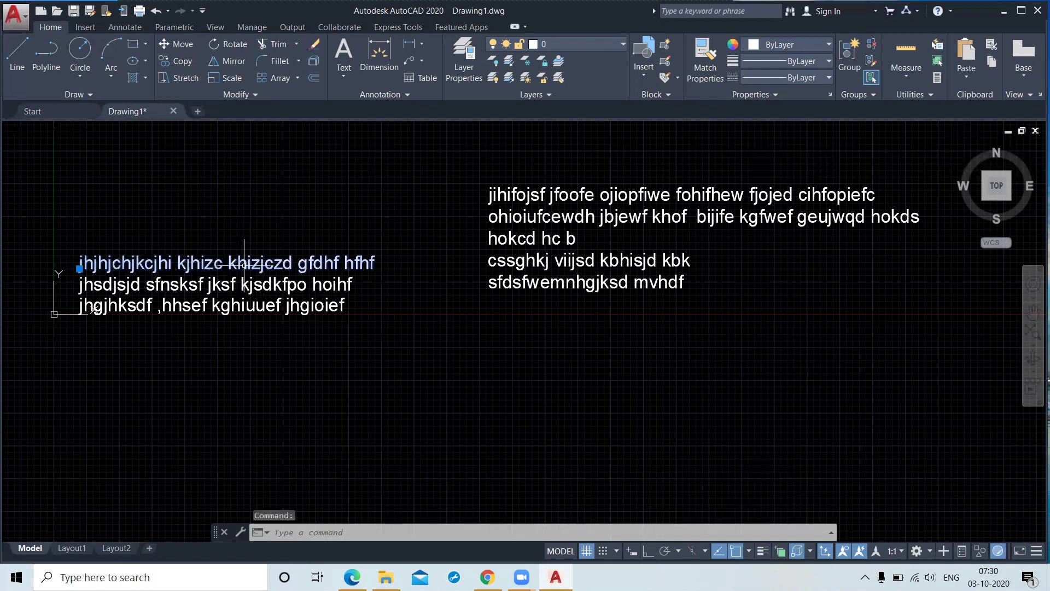
key("Escape")
double_click(293, 268)
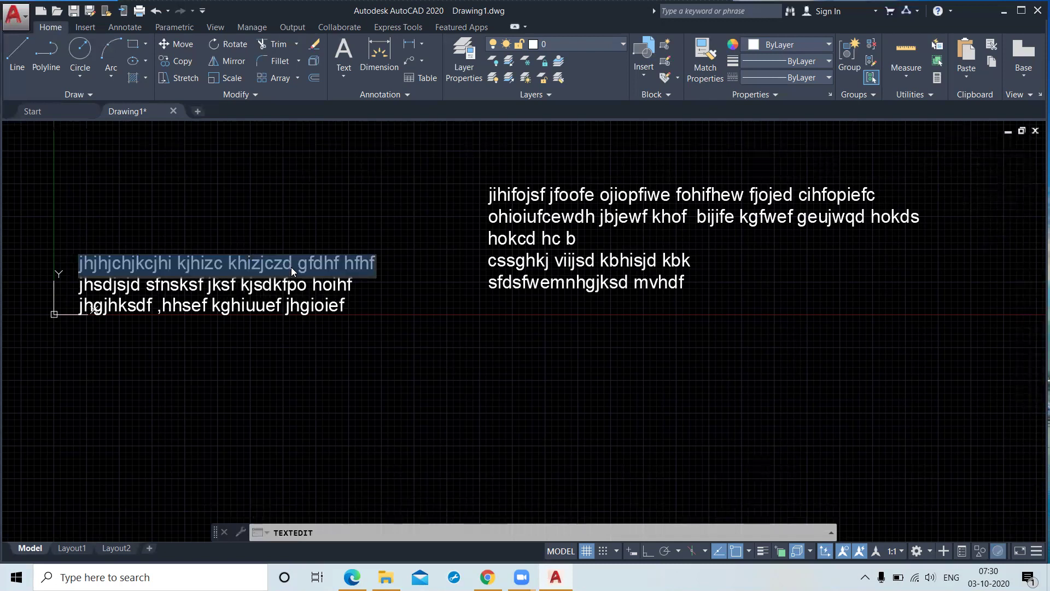
key("BackSpace")
type("ghfytgiu kguygiuiu khuyfu")
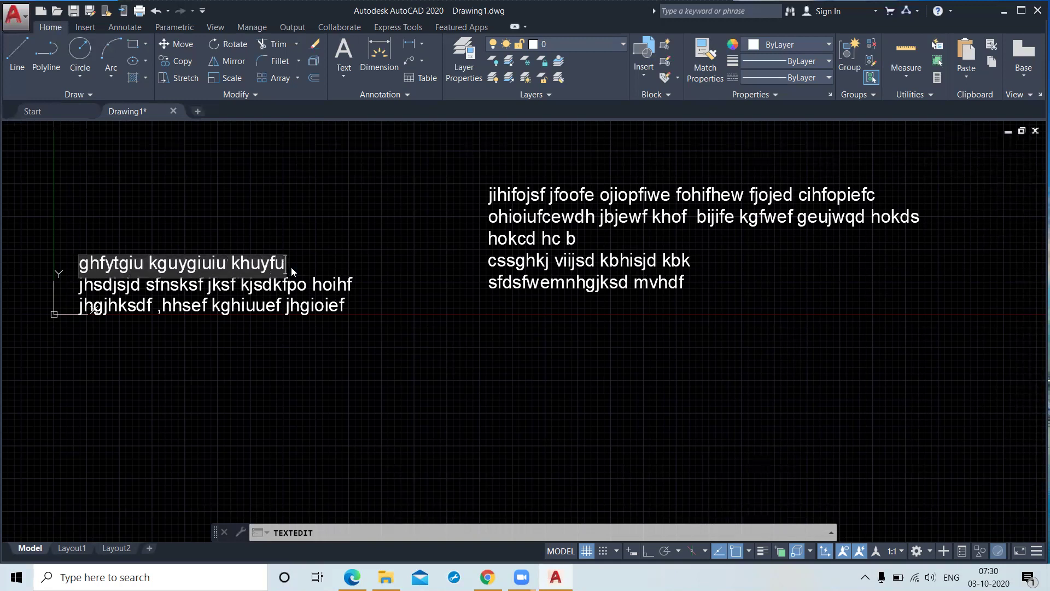
type("ihyoij jguyf")
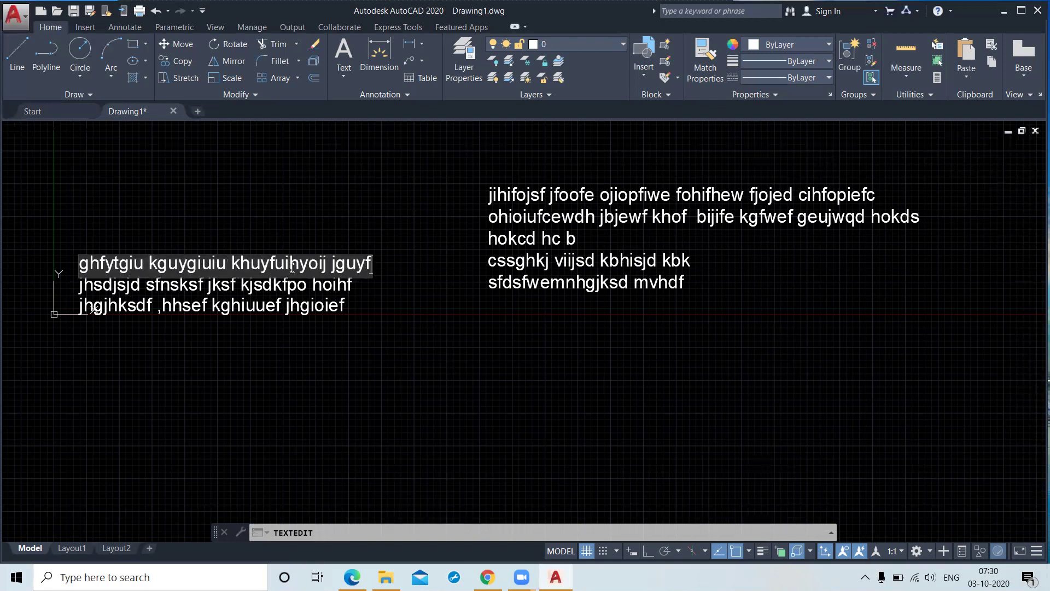
key("Return")
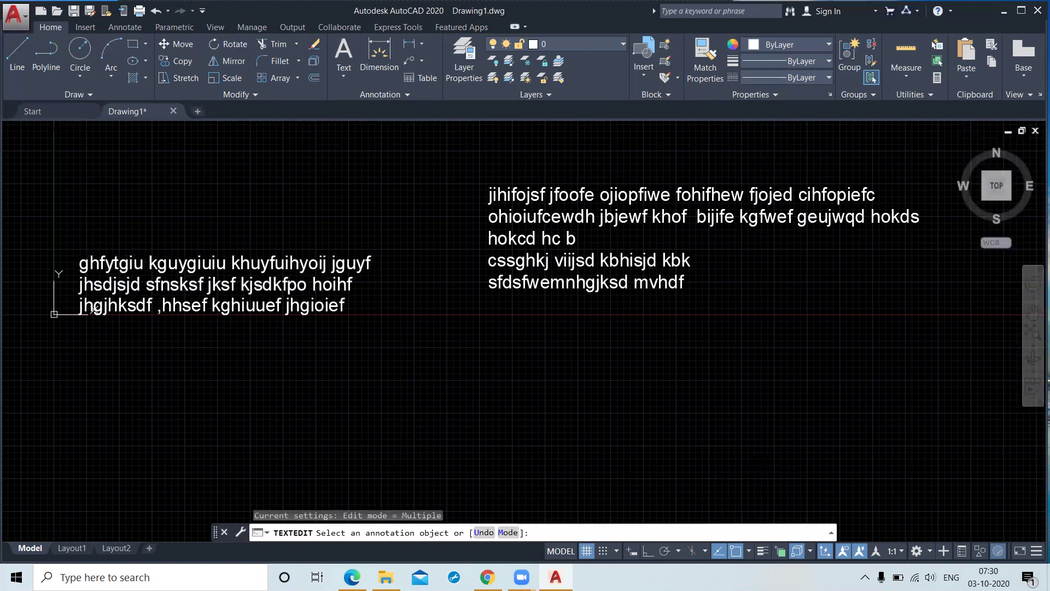
left_click(266, 283)
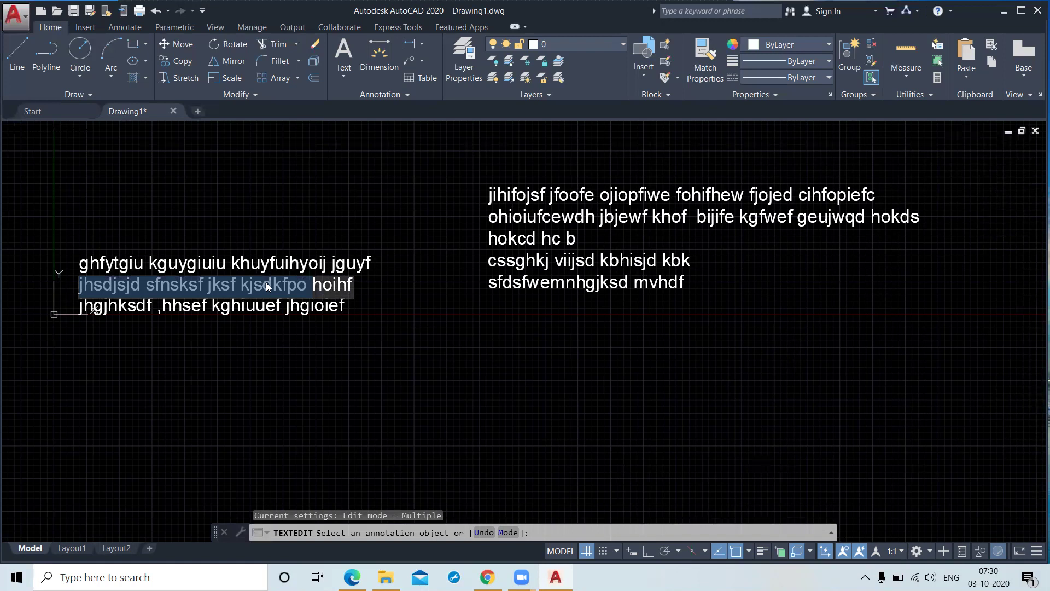
left_click(367, 355)
right_click(377, 359)
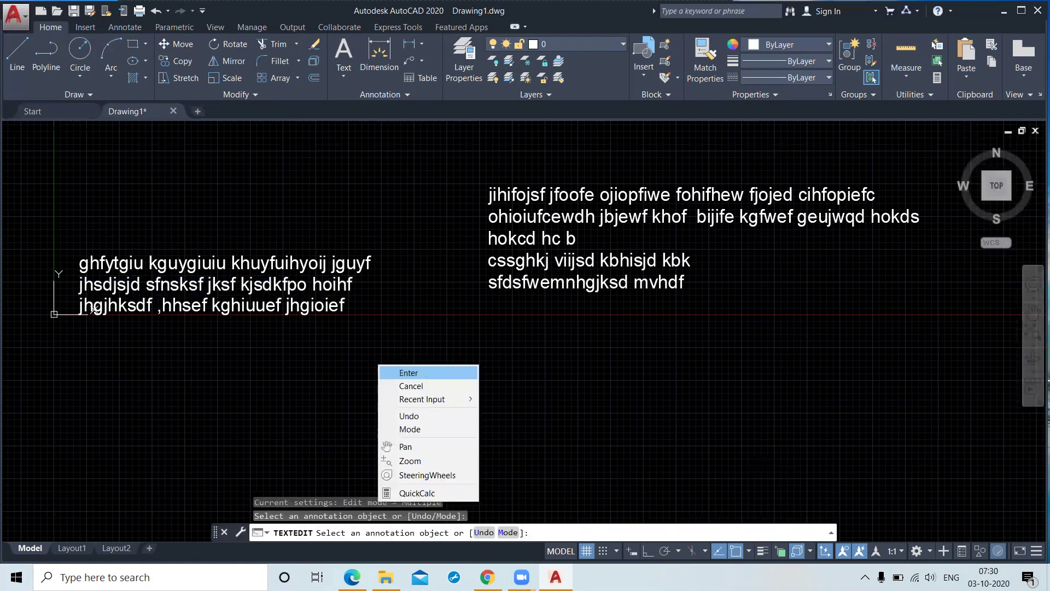
left_click(402, 370)
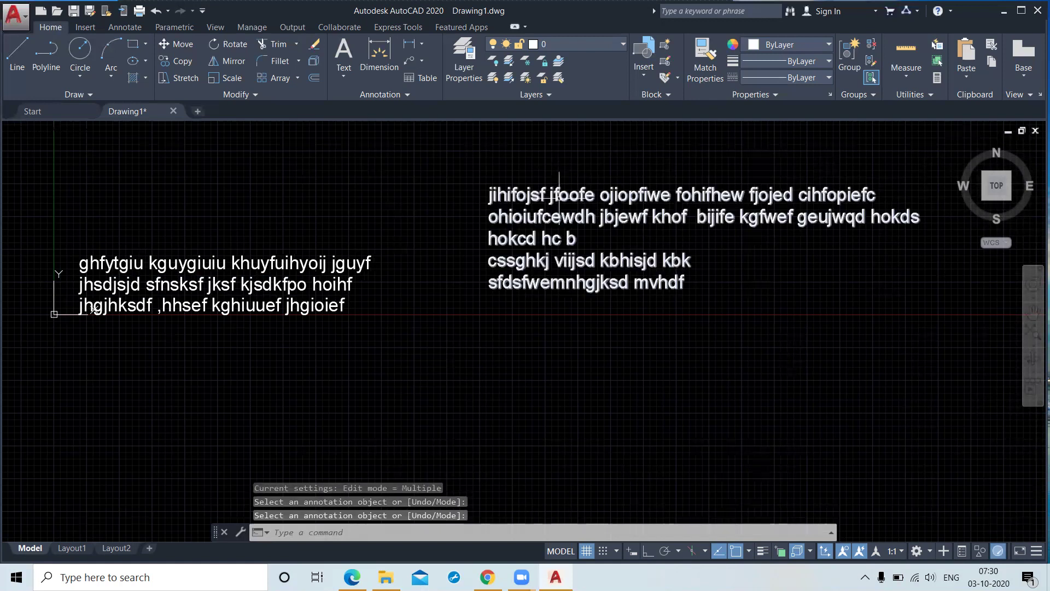
Shorten the last line of the multiline text to "sfdsfwemnhgjks" and finish editing it.
left_click(559, 195)
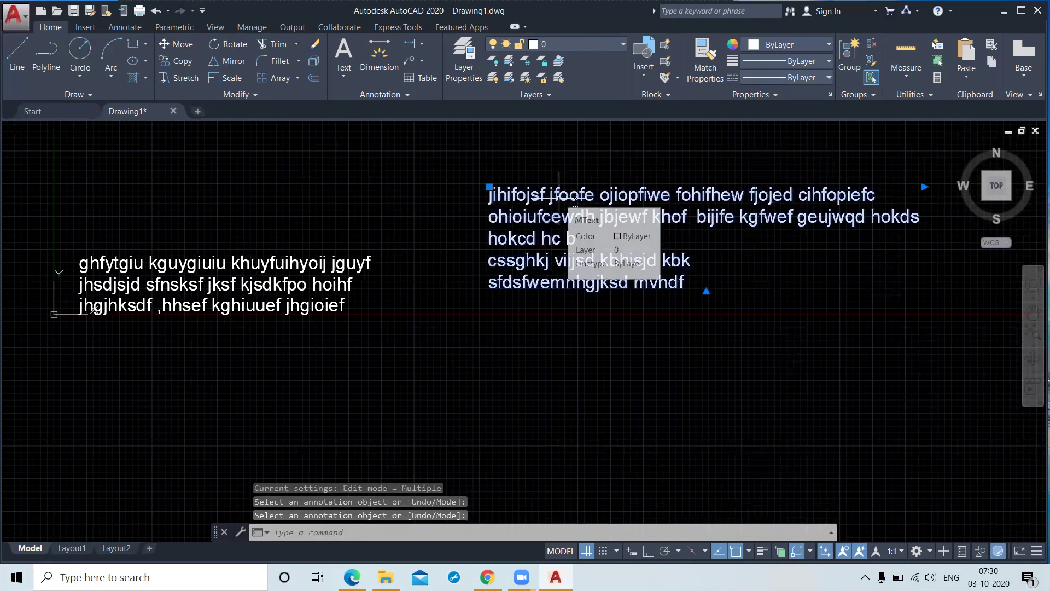
double_click(559, 196)
left_click(544, 239)
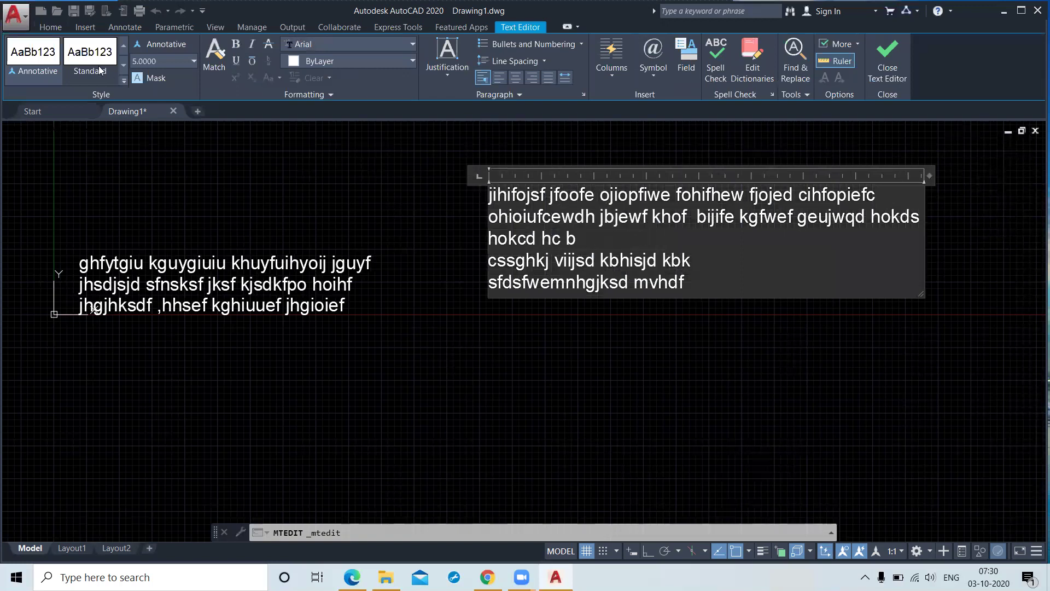
left_click(690, 283)
key("BackSpace")
key("BackSpace")
key("BackSpace")
key("BackSpace")
key("BackSpace")
key("BackSpace")
key("BackSpace")
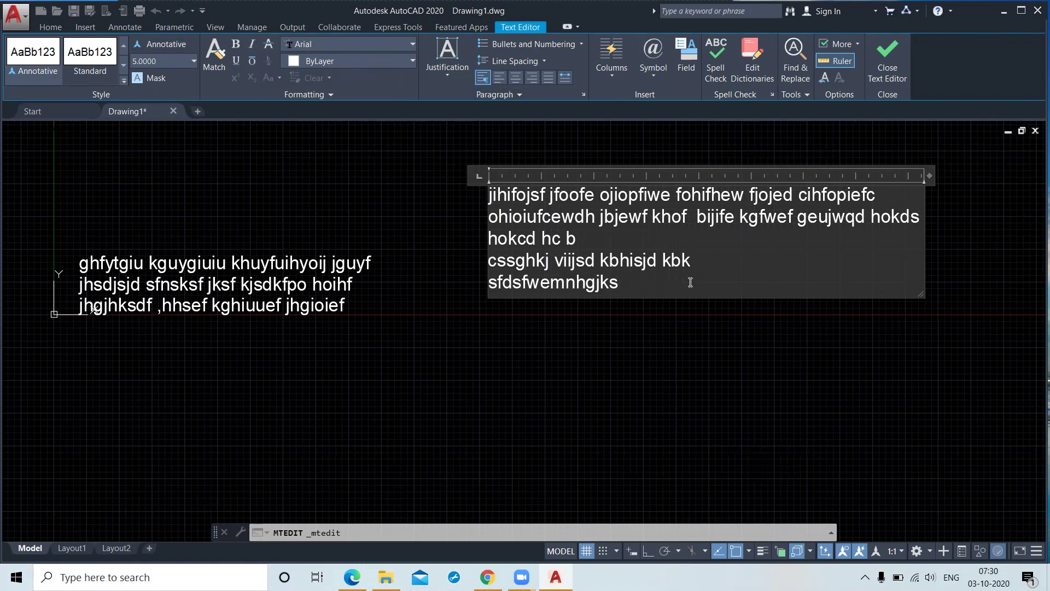
left_click(892, 68)
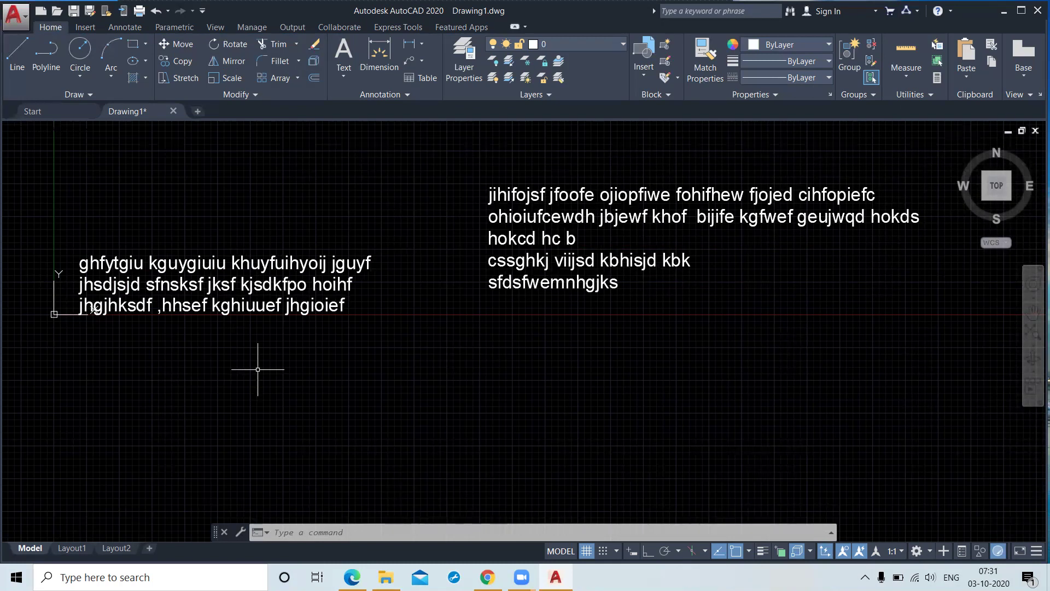
Draw a single horizontal line in the empty area above and right of the multiline text.
scroll(257, 369, "down", 2)
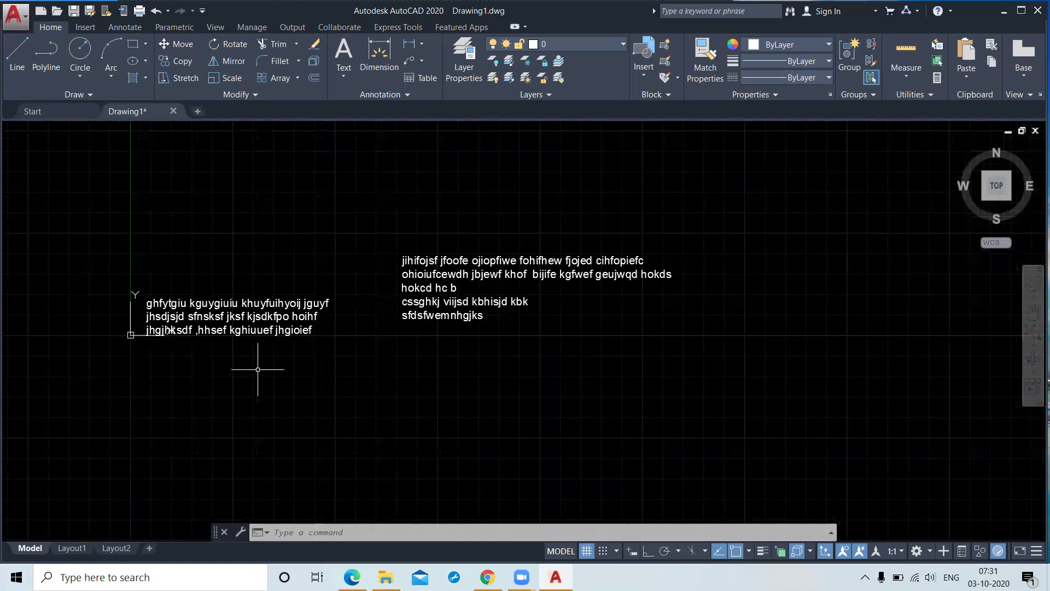
middle_click_drag(370, 402, 258, 403)
scroll(230, 374, "down", 2)
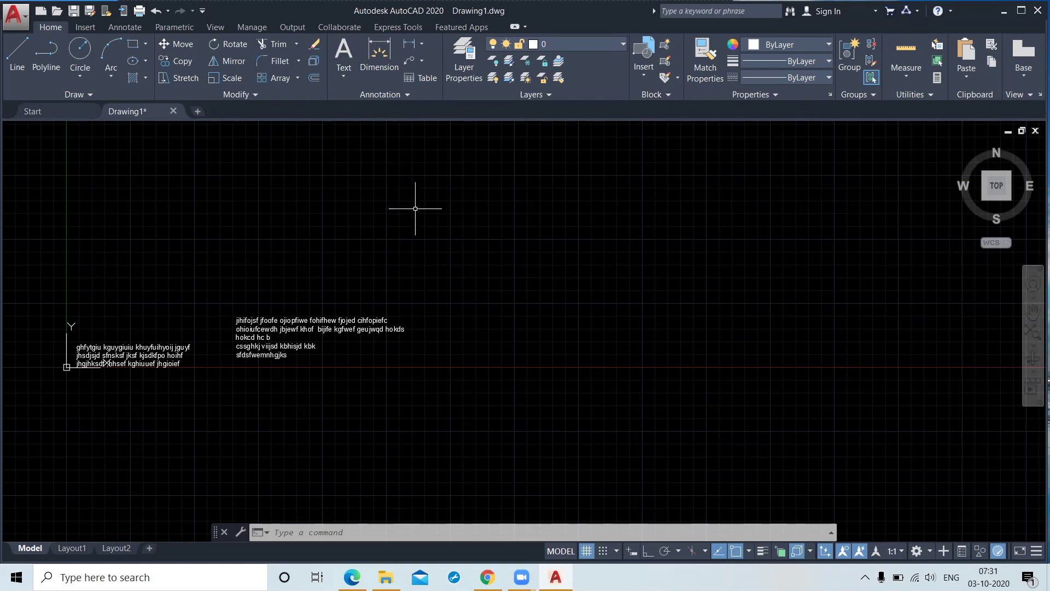
left_click(15, 67)
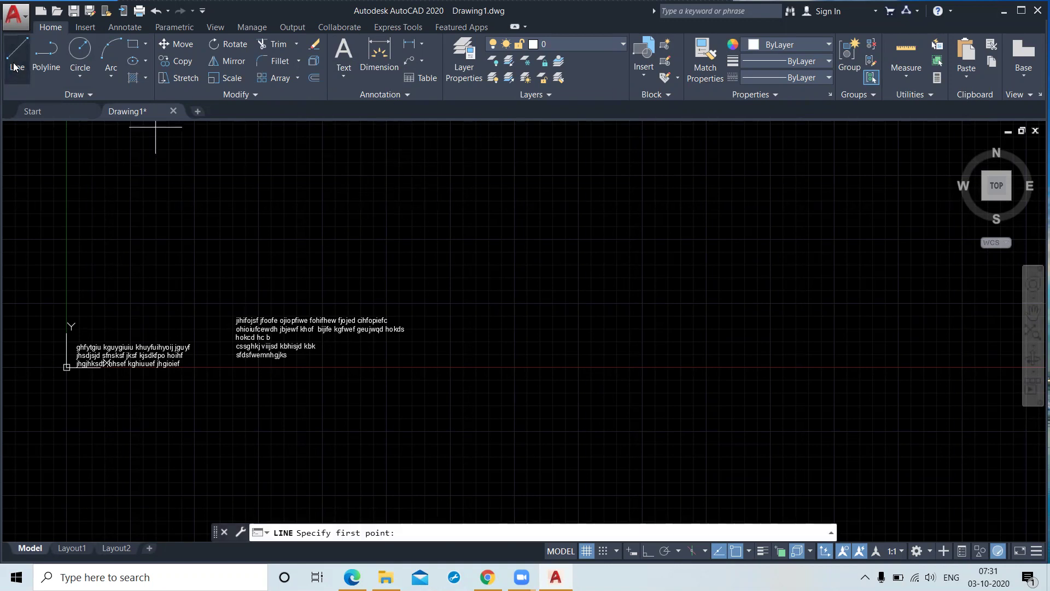
middle_click_drag(655, 352, 543, 346)
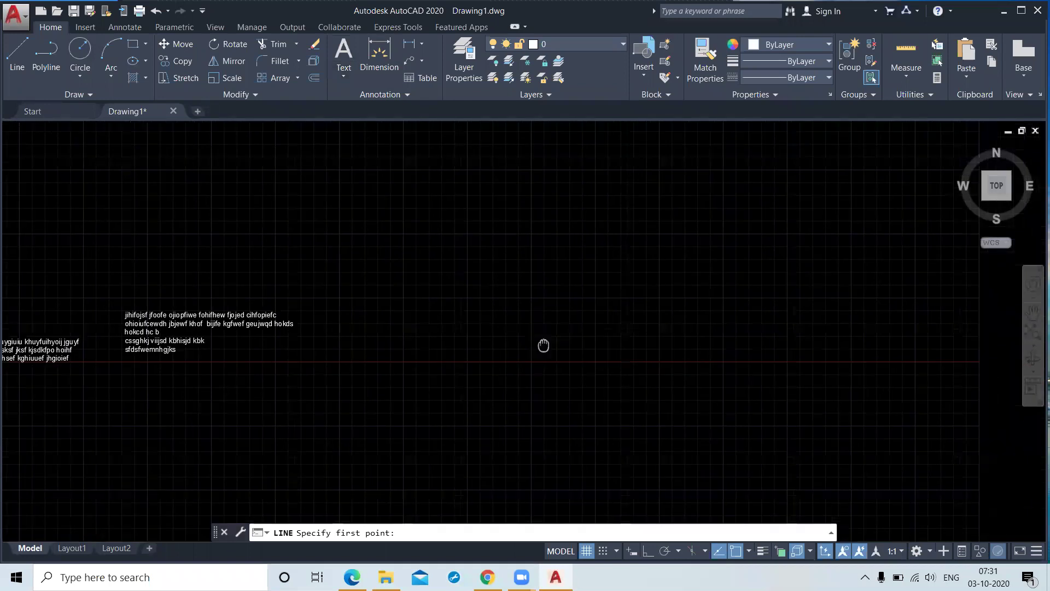
left_click(459, 229)
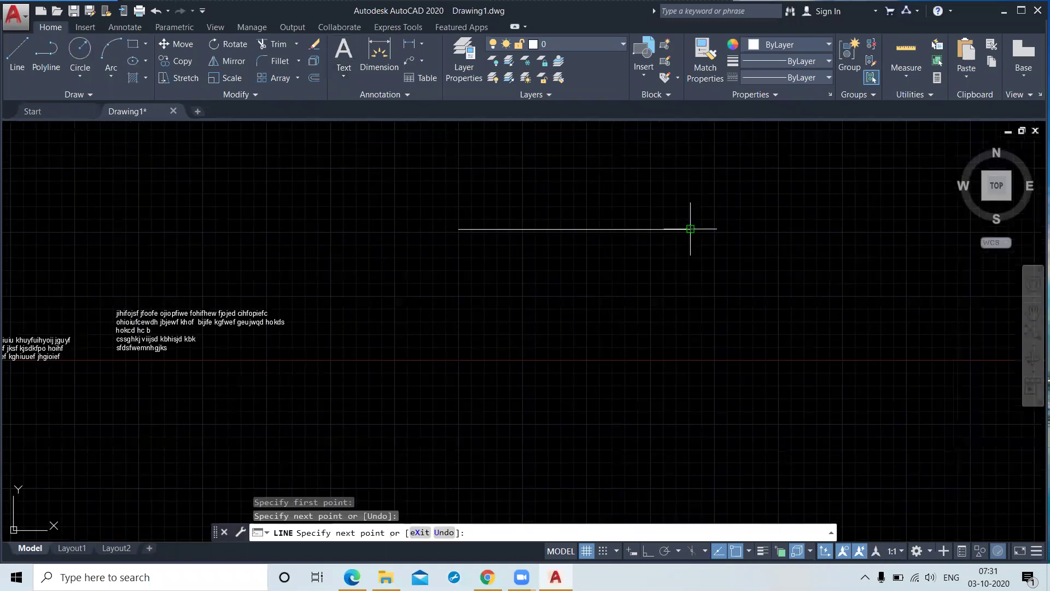
key("Return")
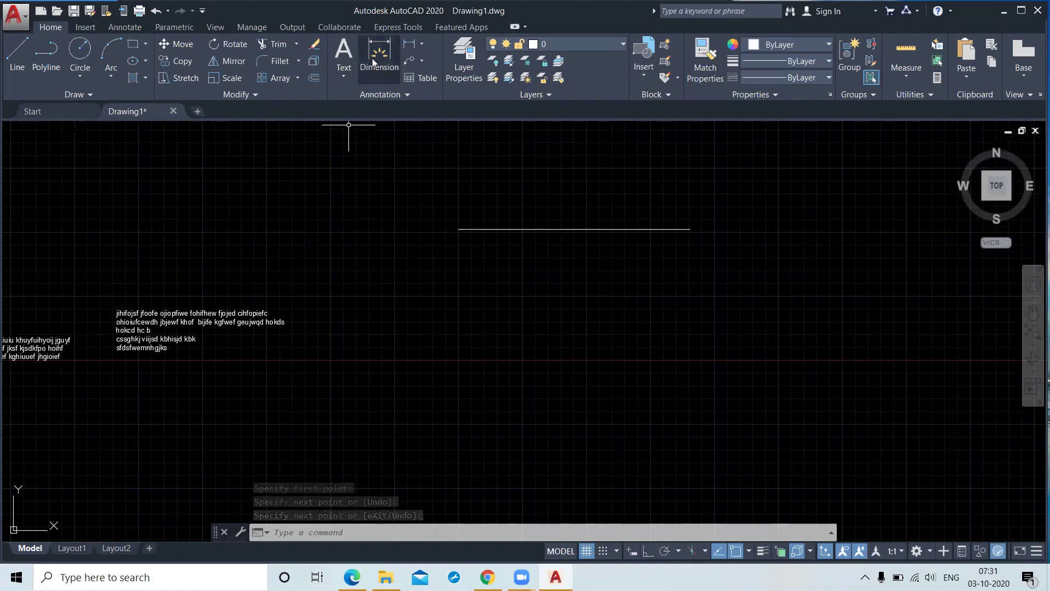
Draw a circle in the empty area below the horizontal line.
left_click(80, 52)
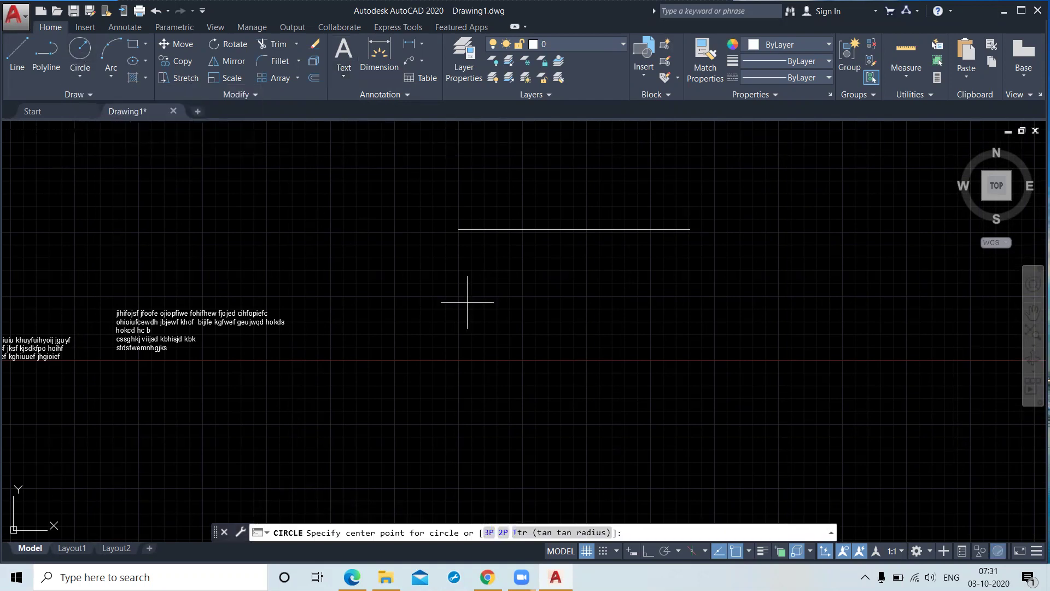
left_click(556, 381)
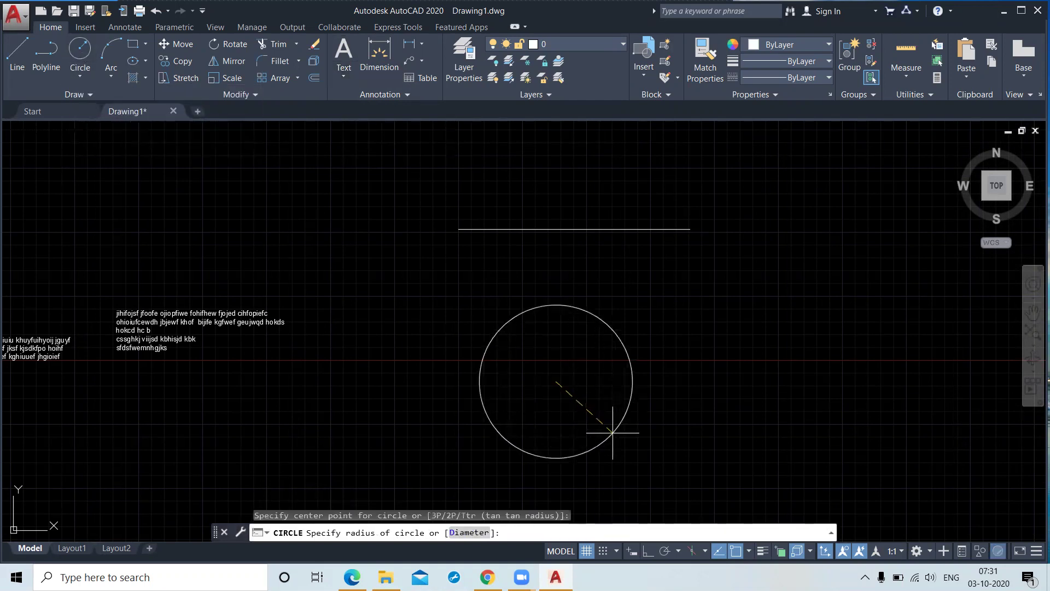
left_click(612, 432)
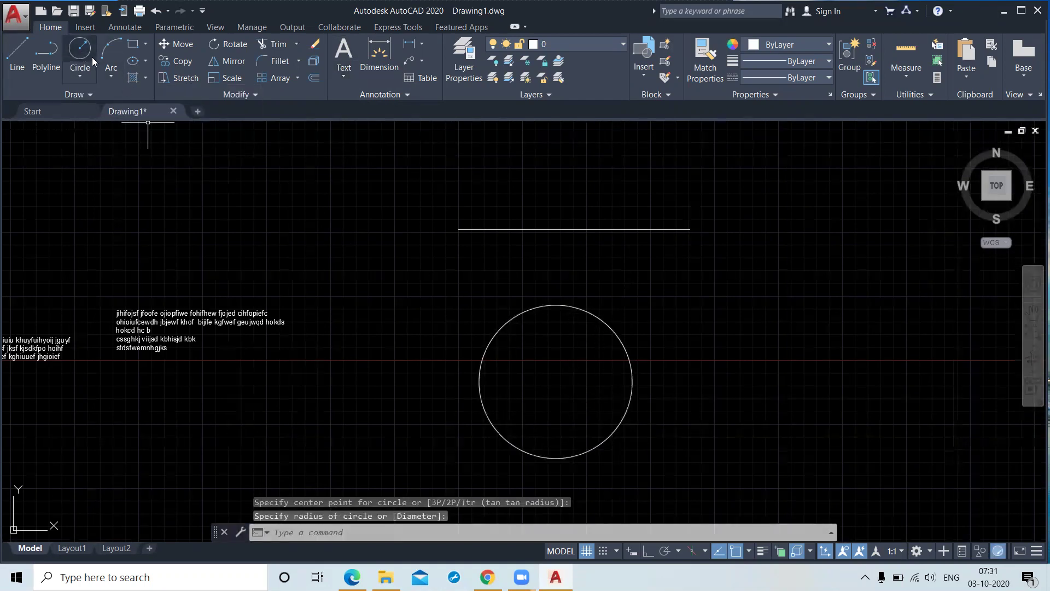
Draw a shallow upward-curving three-point arc to the right of the circle.
left_click(111, 54)
left_click(734, 385)
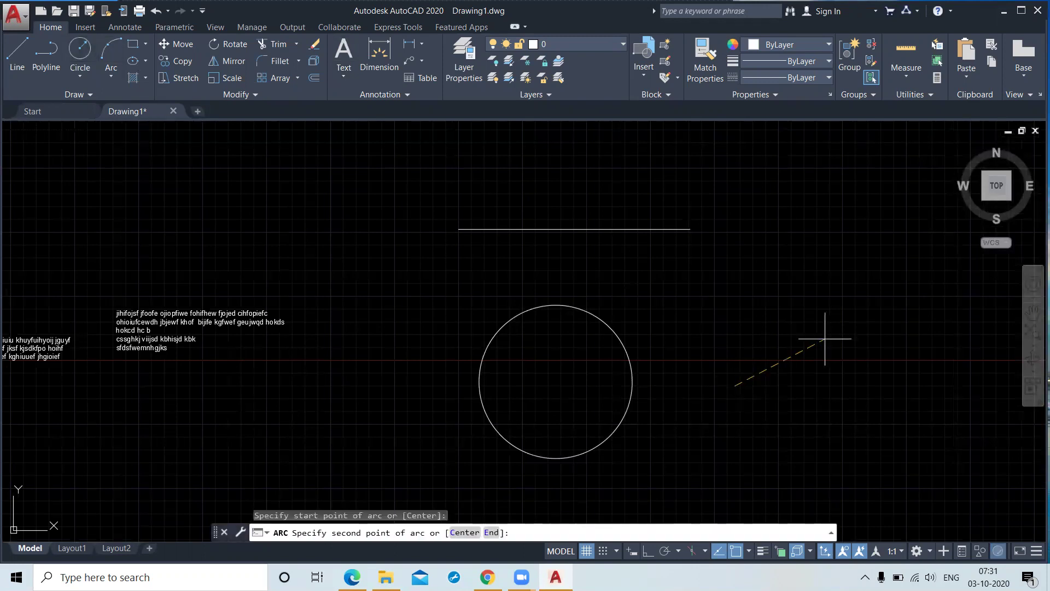
left_click(825, 339)
left_click(975, 367)
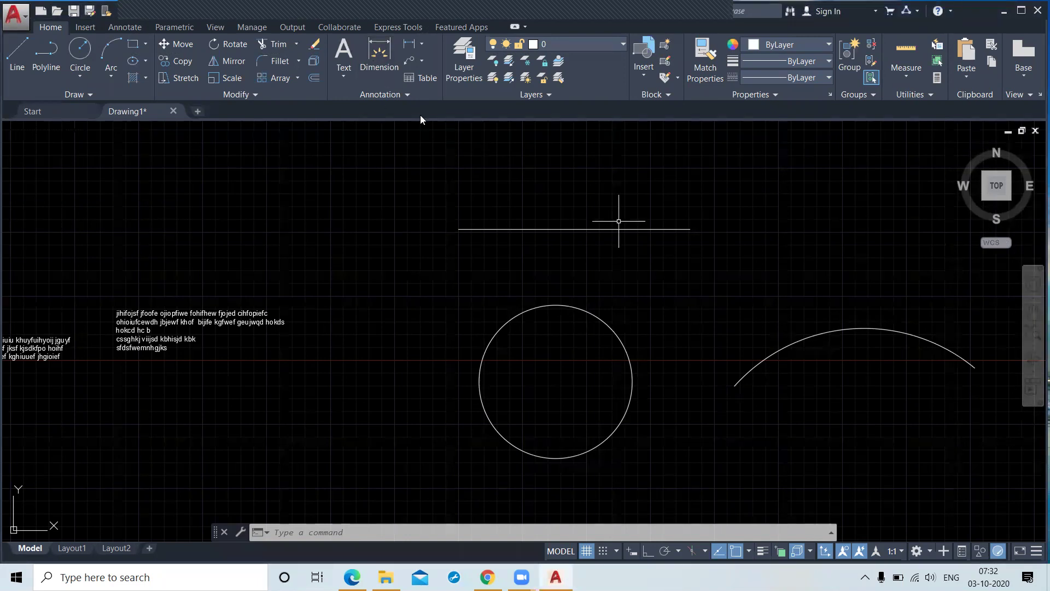
Dimension the horizontal line's full length with the DIM command, placing the dimension line just above it.
type("dim")
key("Return")
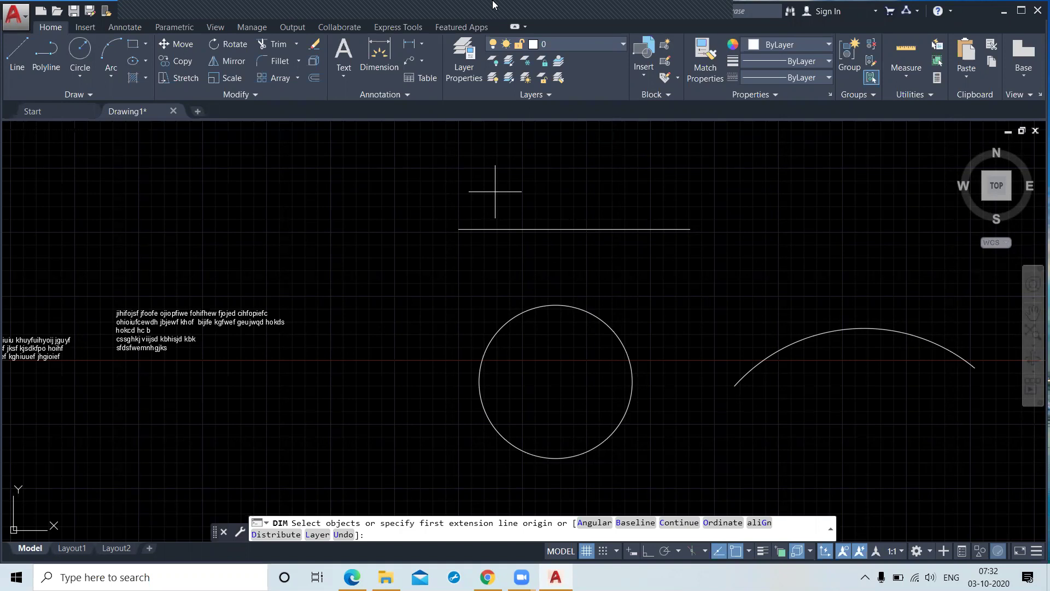
left_click_drag(492, 4, 732, 79)
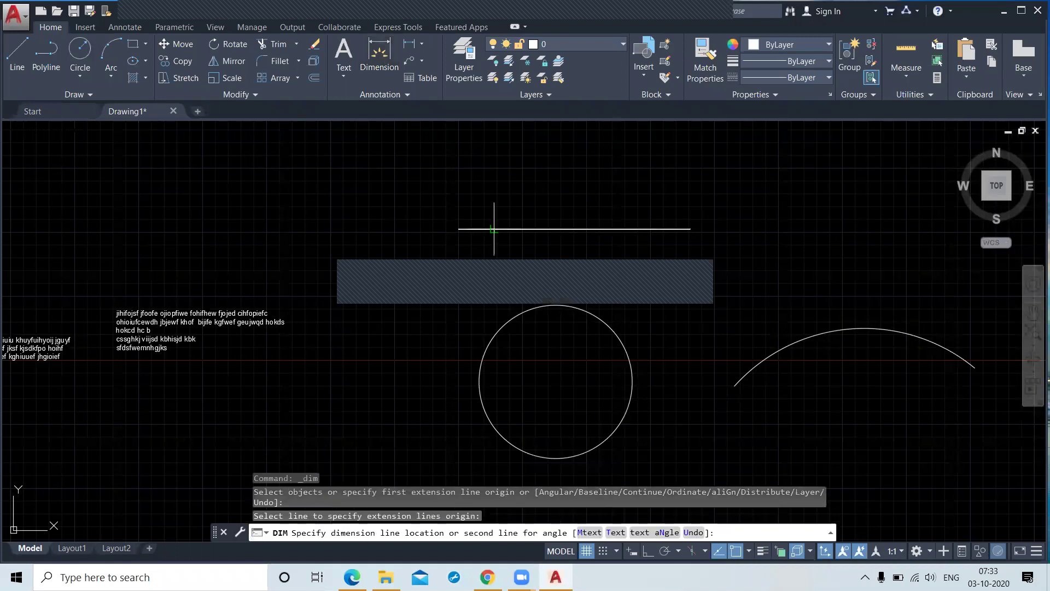
left_click(553, 213)
scroll(552, 212, "up", 8)
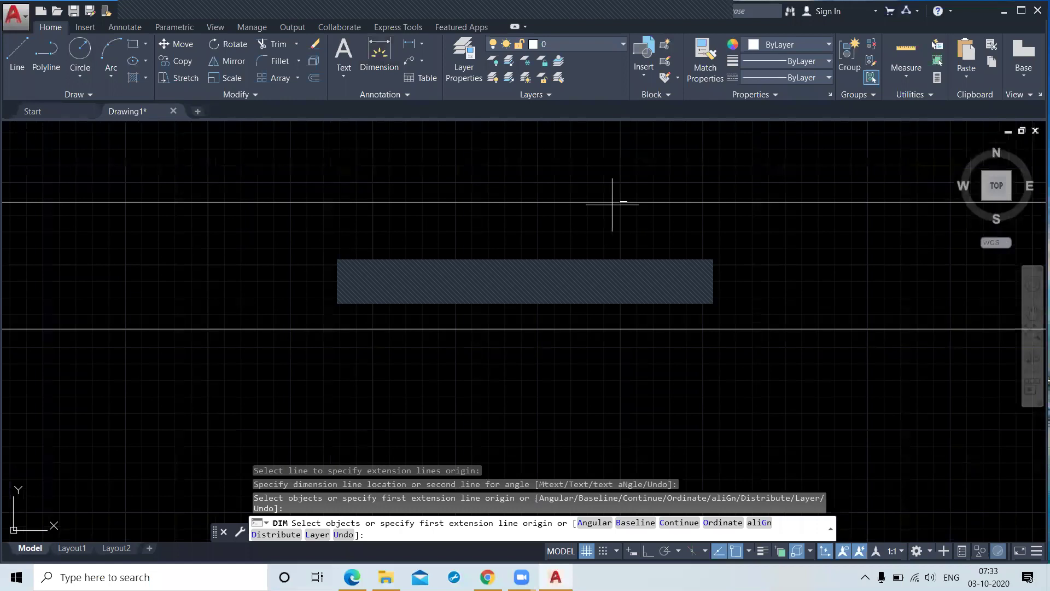
Dimension the line's portion from its left endpoint to a point roughly a quarter along, placing it below, and finish dimensioning.
scroll(612, 203, "down", 2)
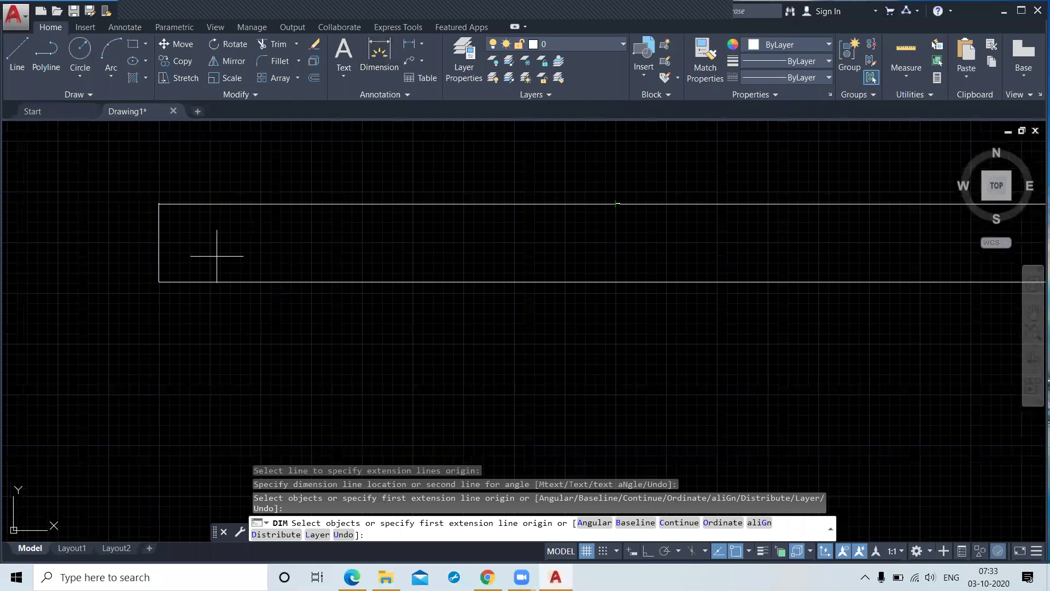
left_click(159, 282)
scroll(320, 260, "down", 4)
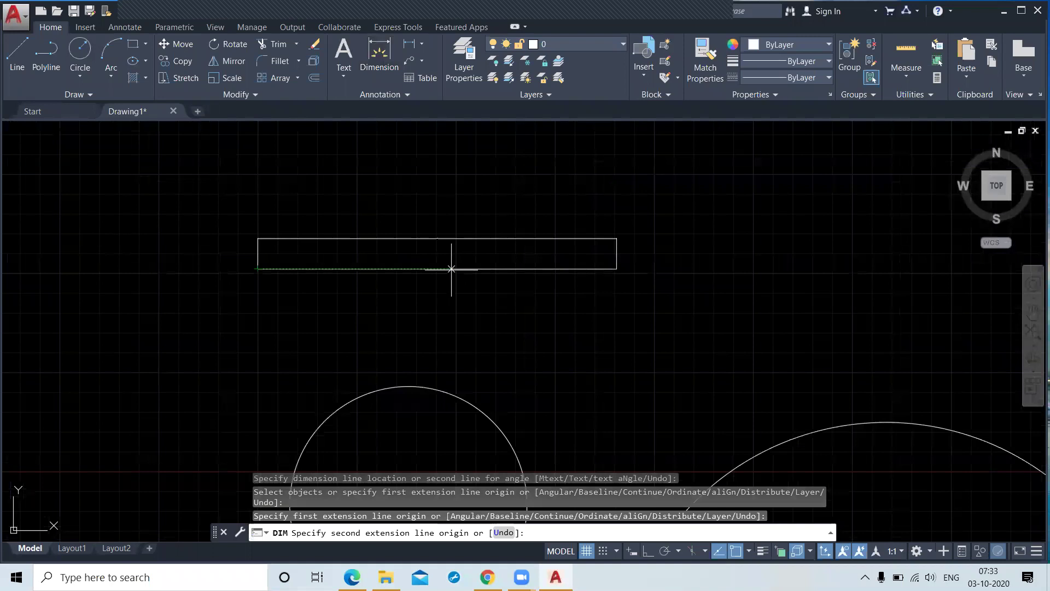
left_click(357, 269)
left_click(350, 291)
scroll(389, 285, "up", 3)
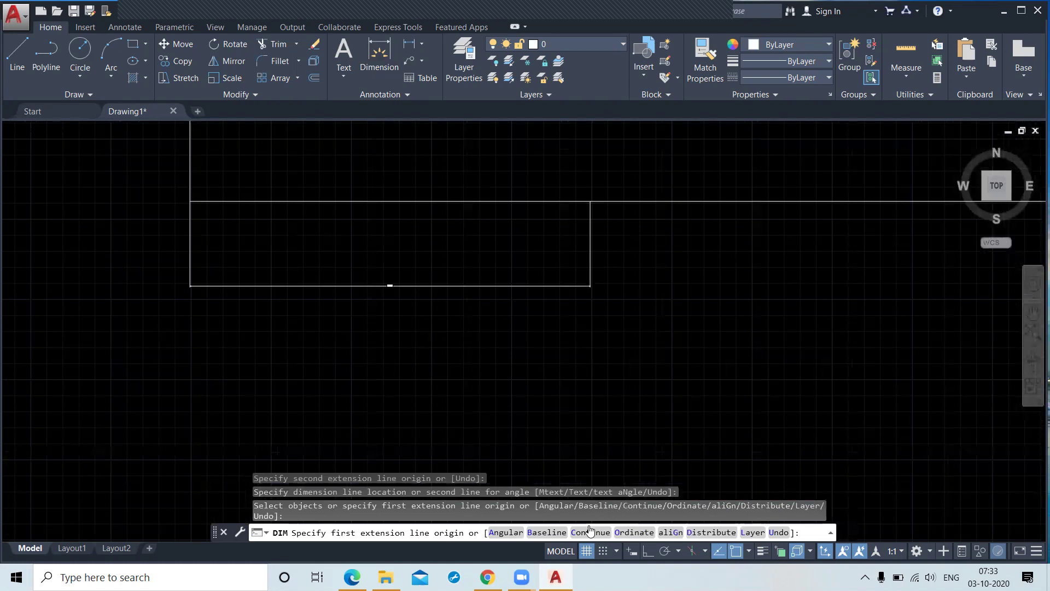
scroll(597, 525, "down", 2)
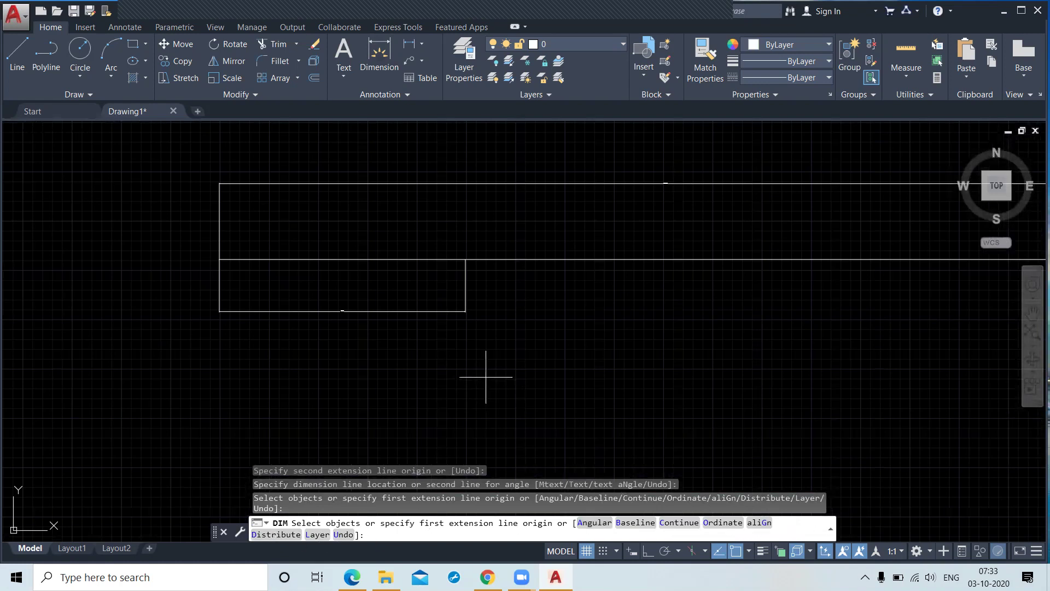
key("Escape")
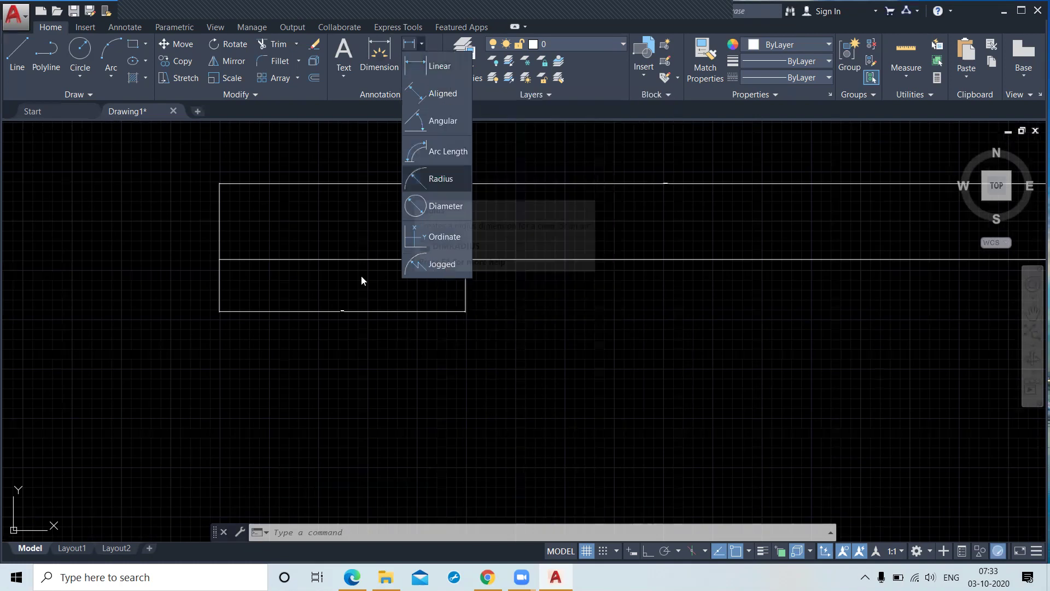
Delete both dimensions above and below the horizontal line, keeping the line itself.
left_click(331, 206)
left_click(257, 169)
left_click(322, 362)
left_click(201, 302)
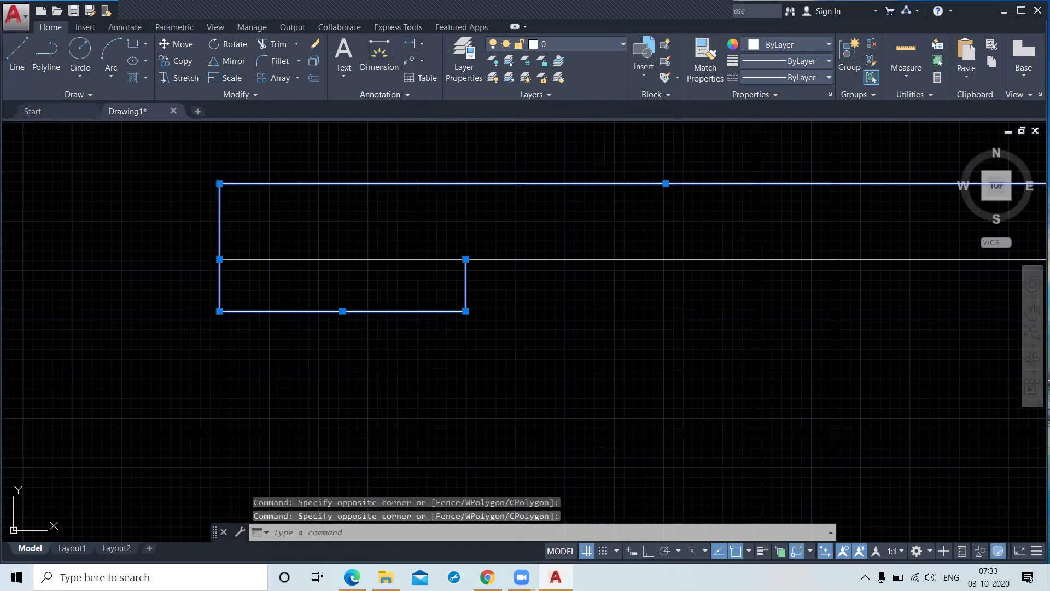
key("Delete")
scroll(200, 302, "down", 2)
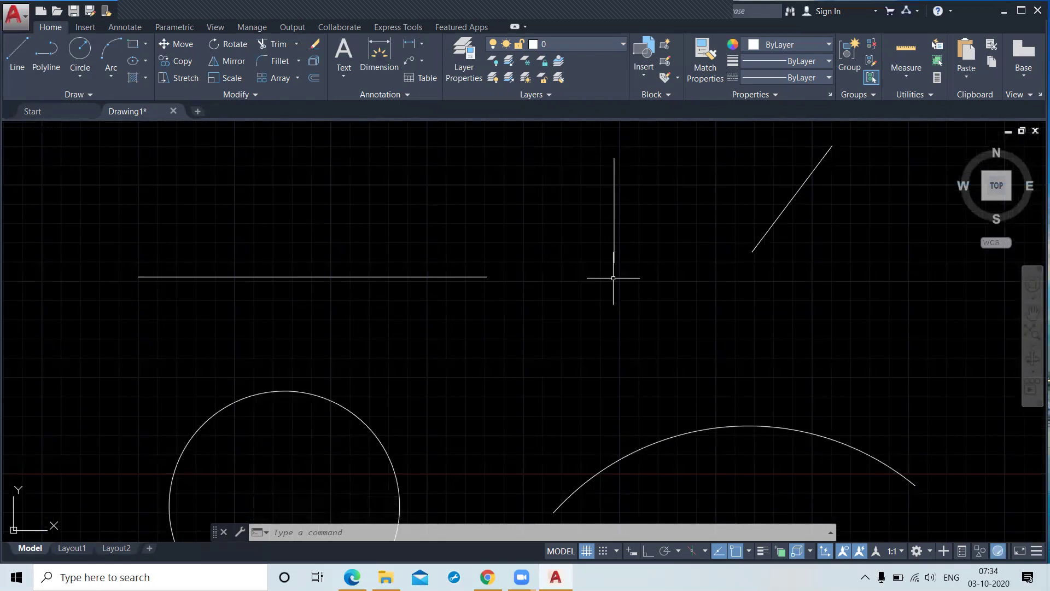
left_click(420, 44)
left_click(428, 71)
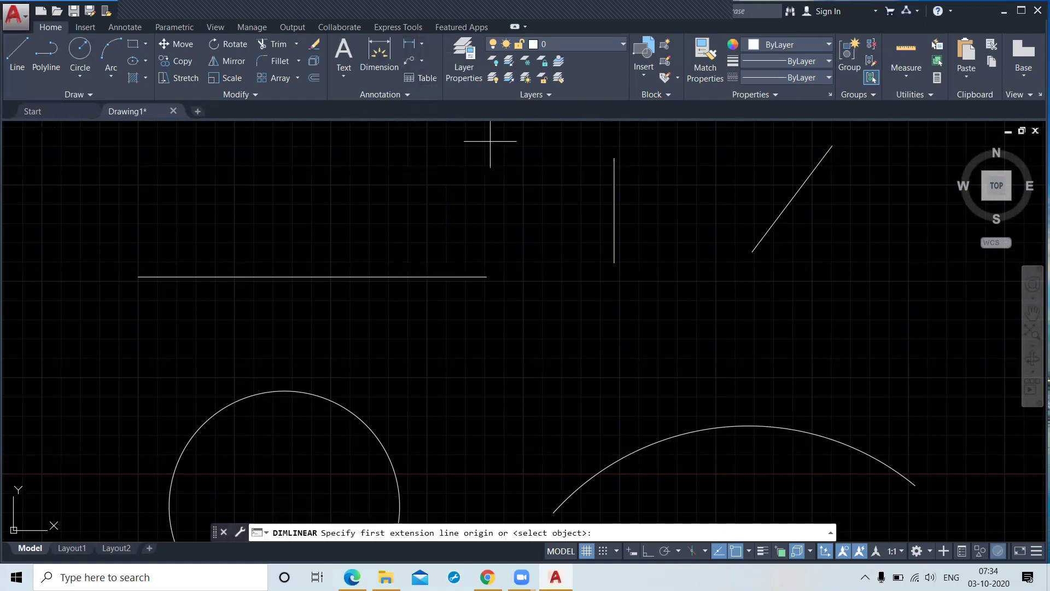
middle_click_drag(733, 191, 579, 230)
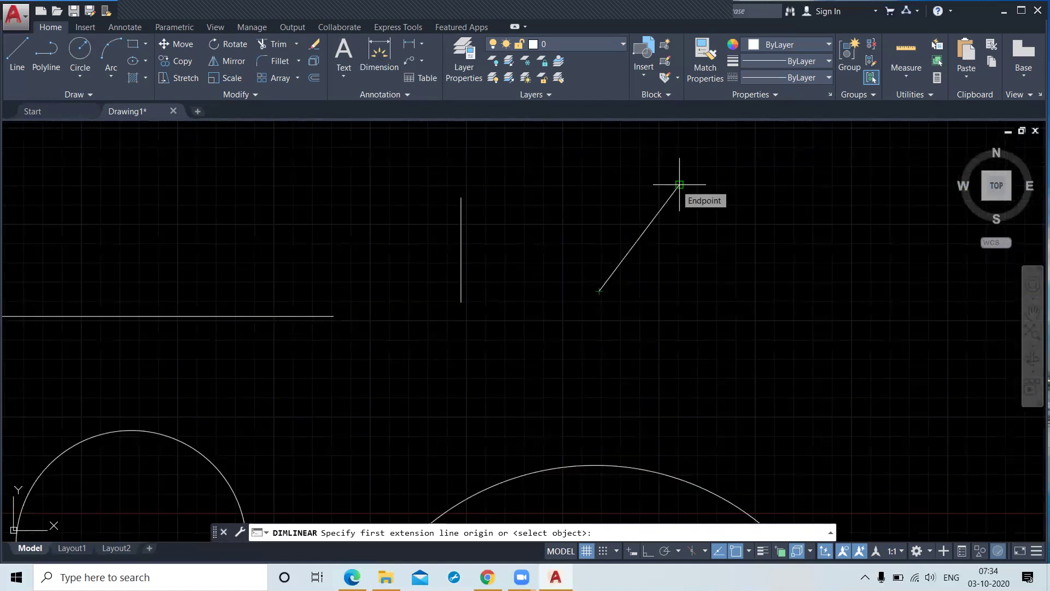
left_click(679, 184)
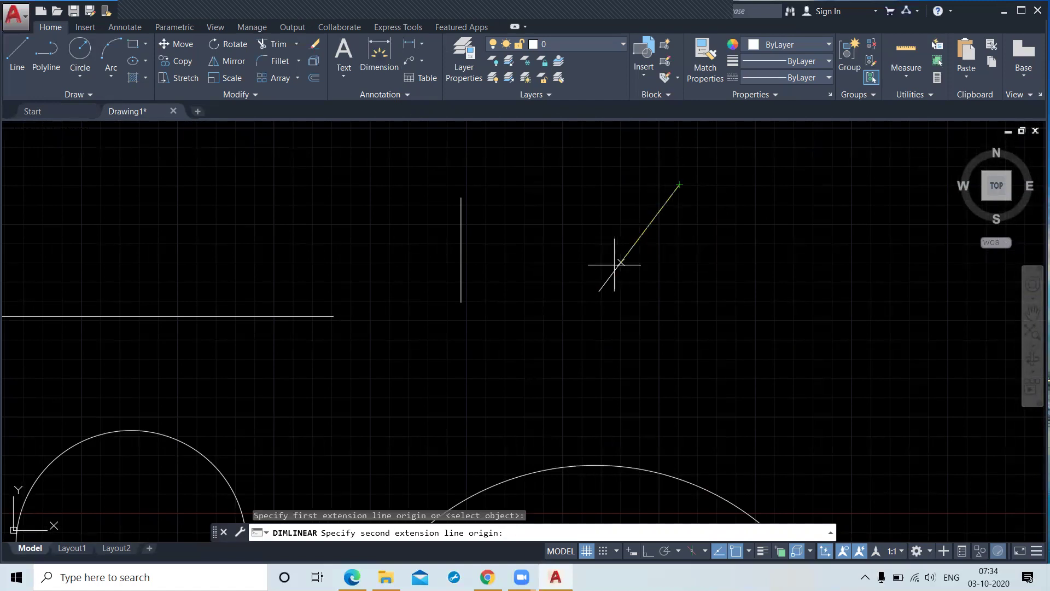
left_click(599, 291)
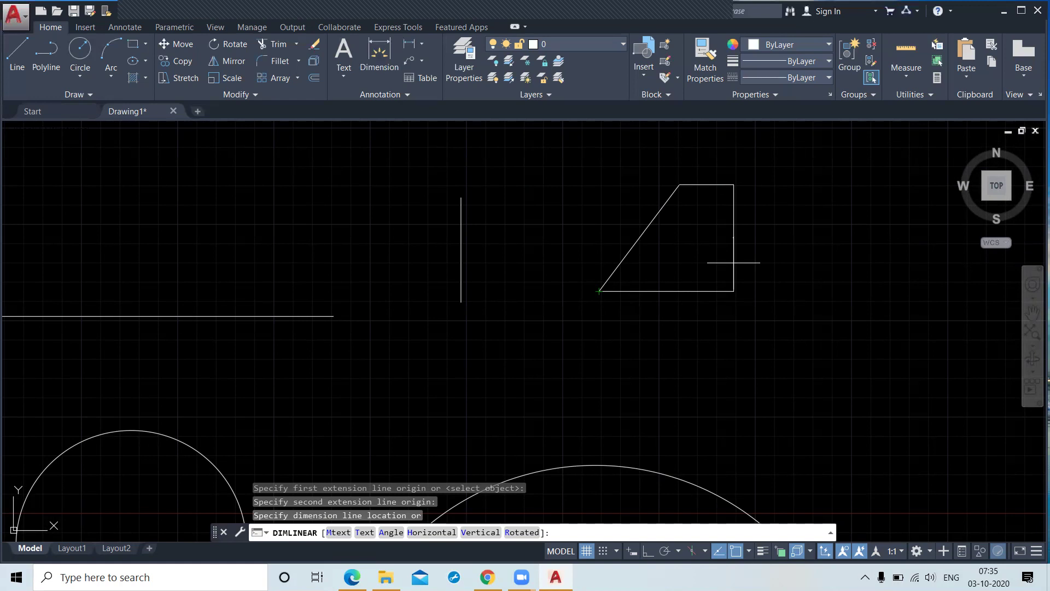
key("Escape")
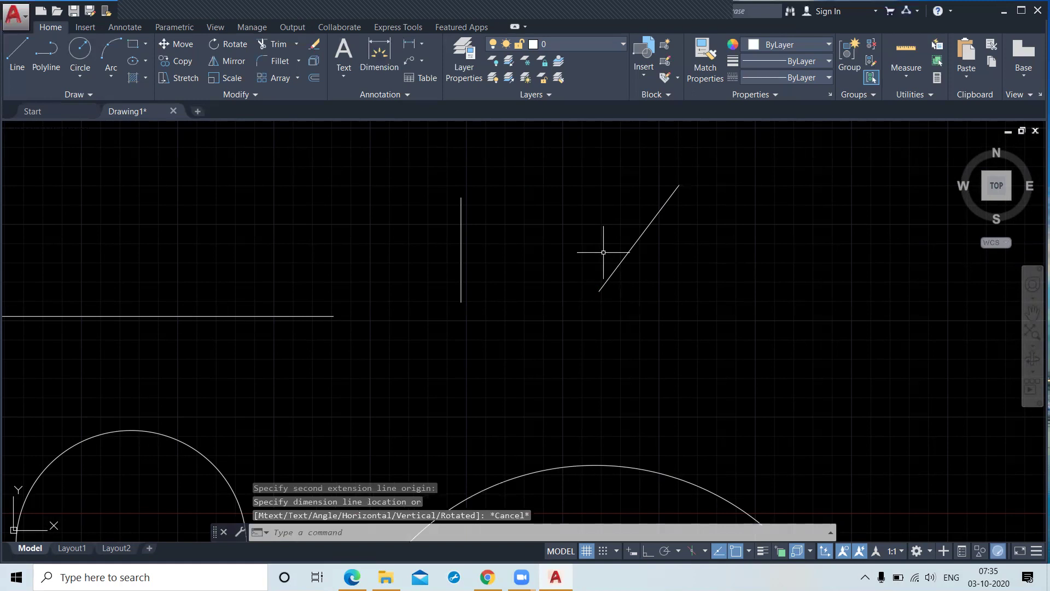
Add an aligned dimension between the sloped line's upper and lower endpoints, placed just to its upper left, and inspect its text.
left_click(421, 43)
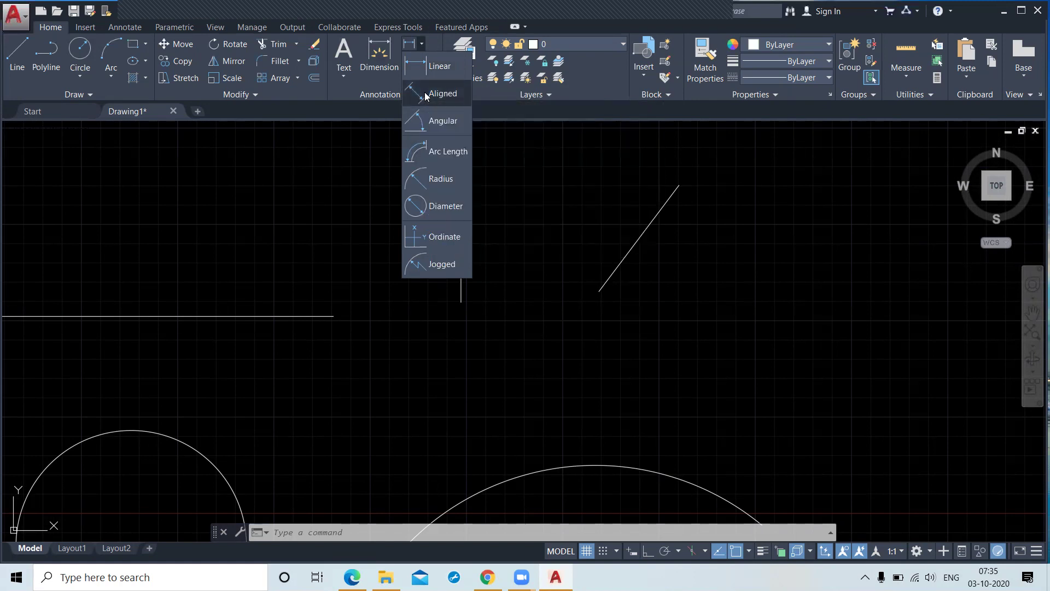
left_click(425, 96)
left_click(679, 183)
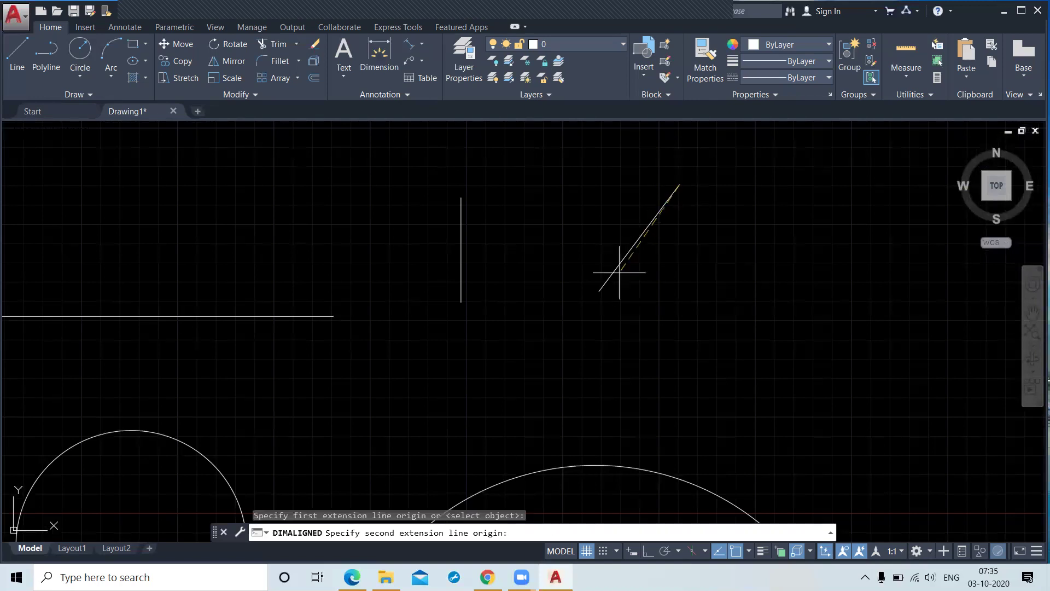
left_click(599, 289)
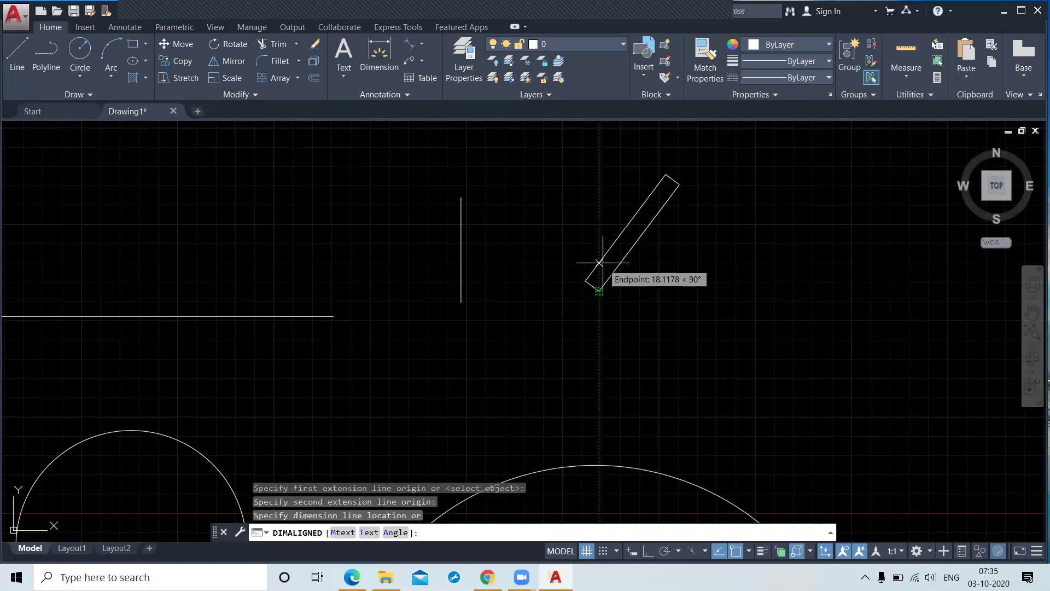
left_click(609, 246)
scroll(622, 218, "up", 4)
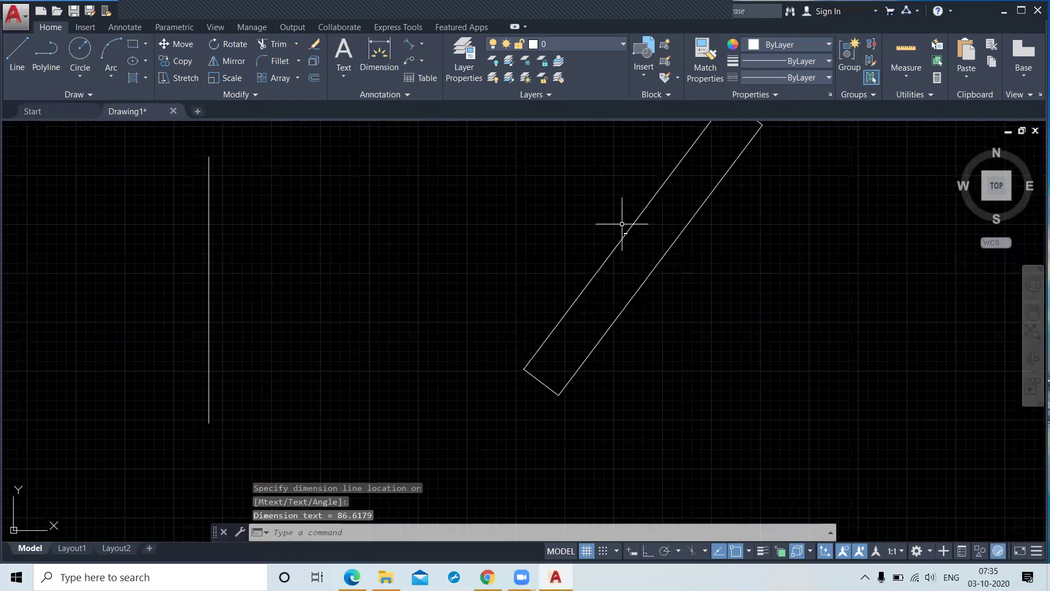
scroll(600, 373, "up", 5)
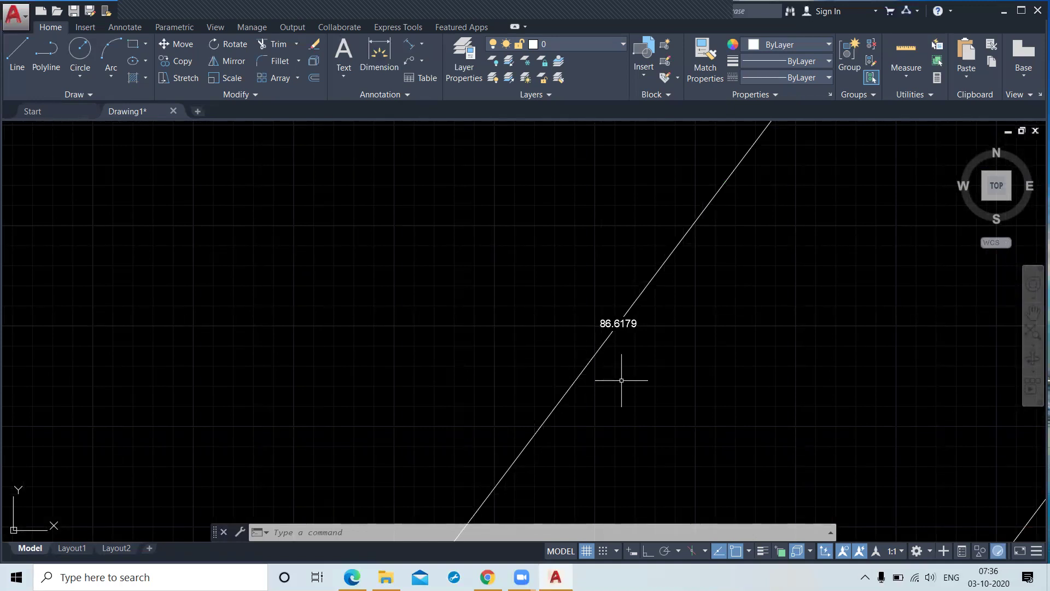
scroll(621, 380, "down", 5)
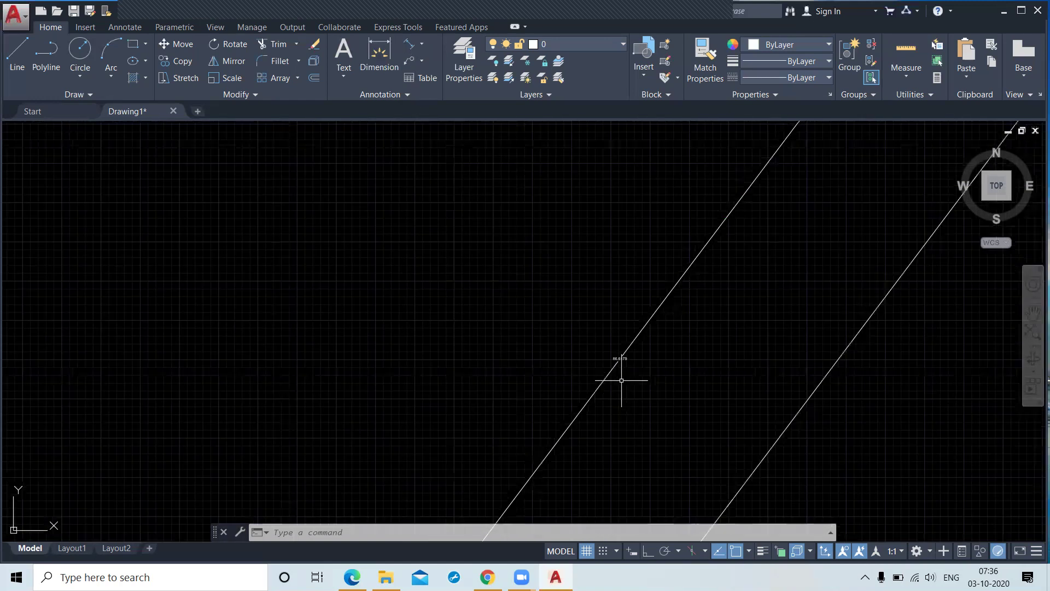
scroll(486, 384, "down", 8)
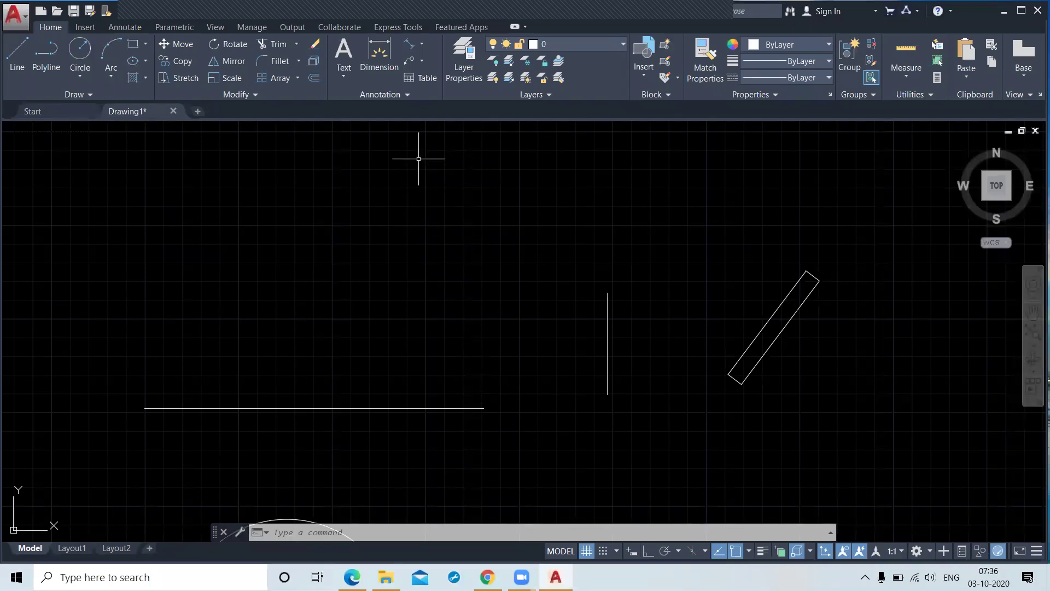
Add an aligned dimension along the full horizontal line, placed just below it.
left_click(411, 44)
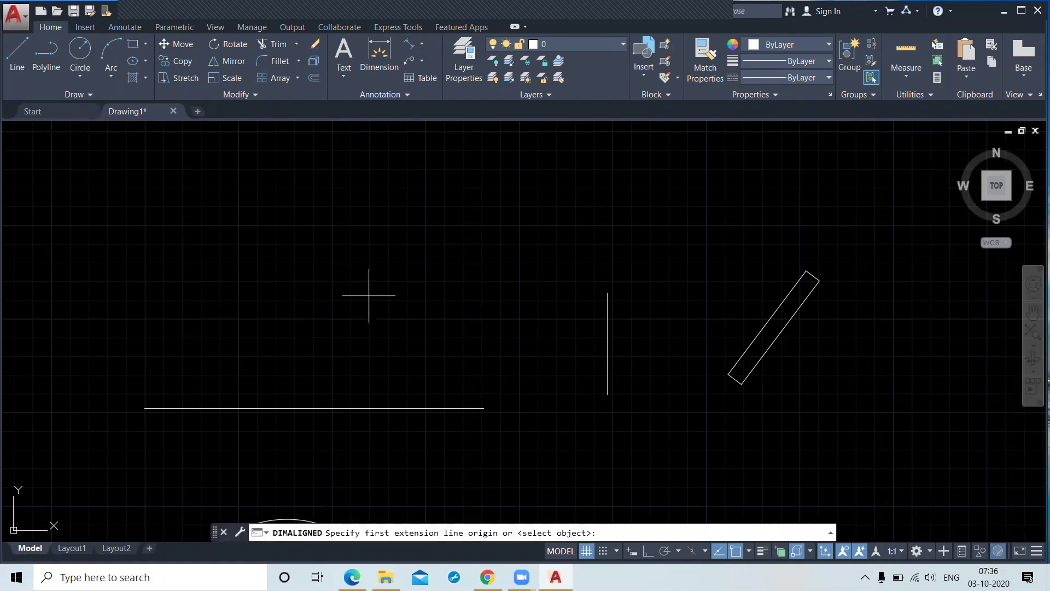
left_click(144, 408)
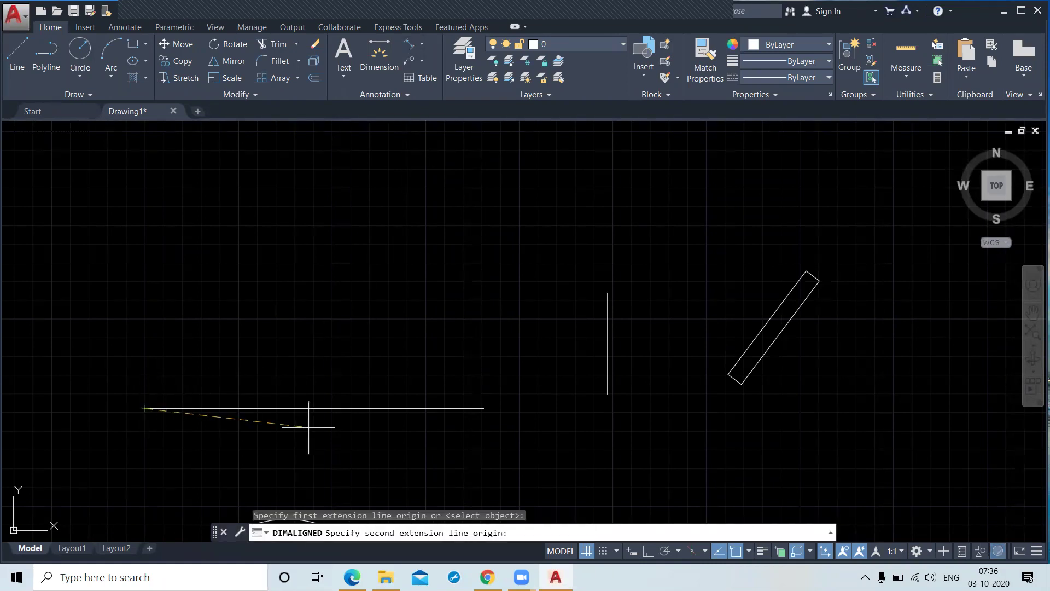
left_click(484, 408)
left_click(410, 432)
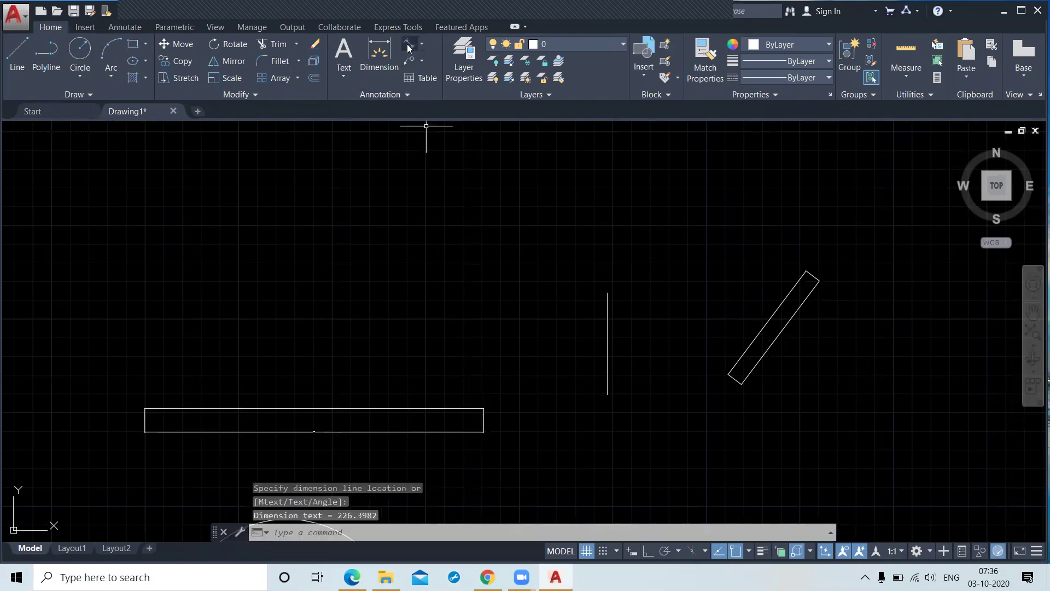
Add an aligned dimension to the vertical line from its upper to lower endpoint, placed just to its left.
key("Return")
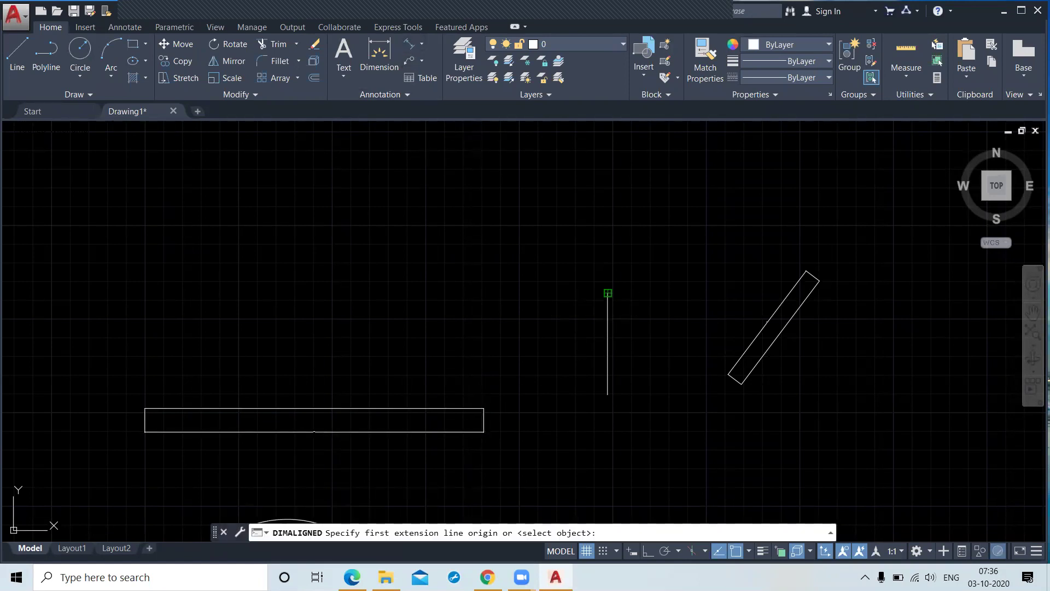
left_click(607, 293)
left_click(607, 394)
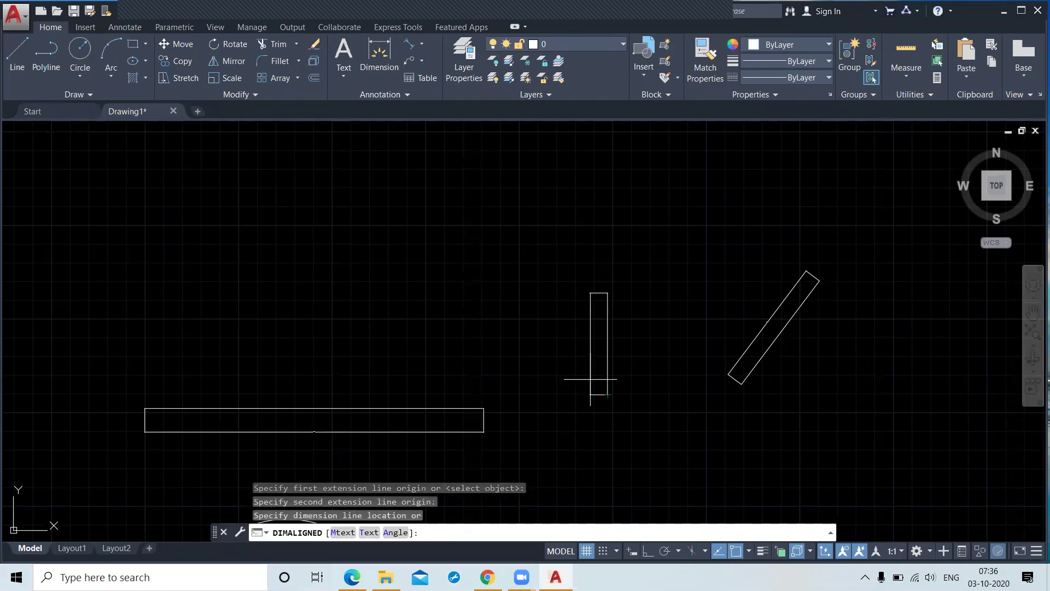
left_click(590, 379)
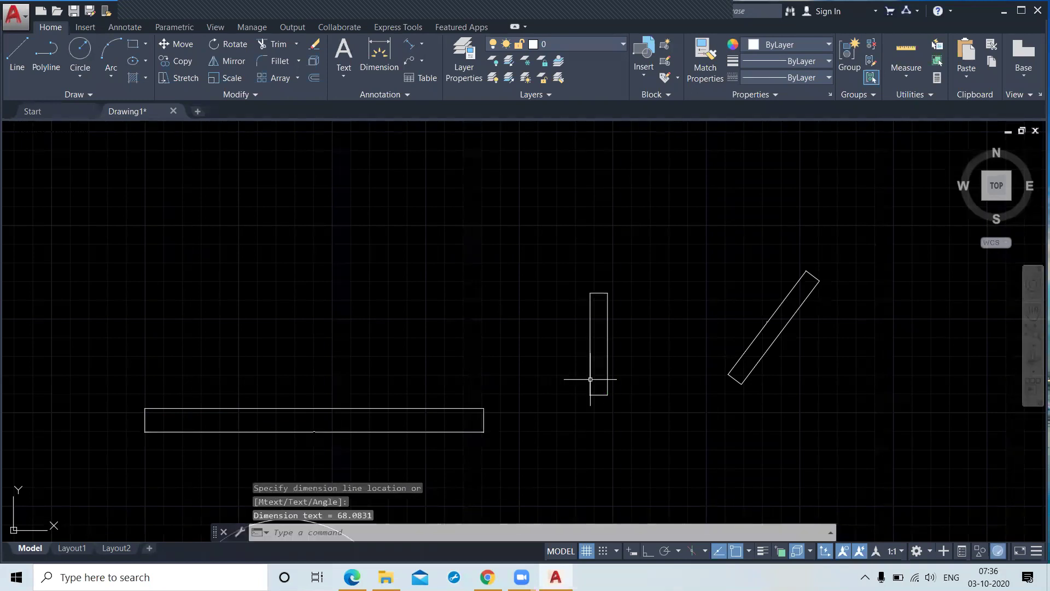
left_click(421, 44)
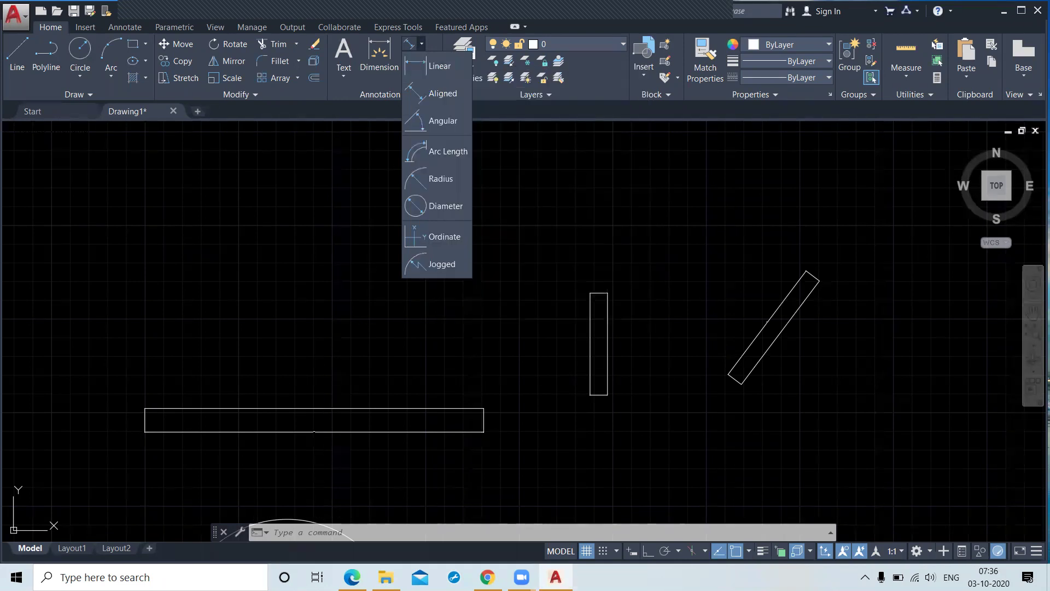
left_click(313, 433)
left_click(314, 435)
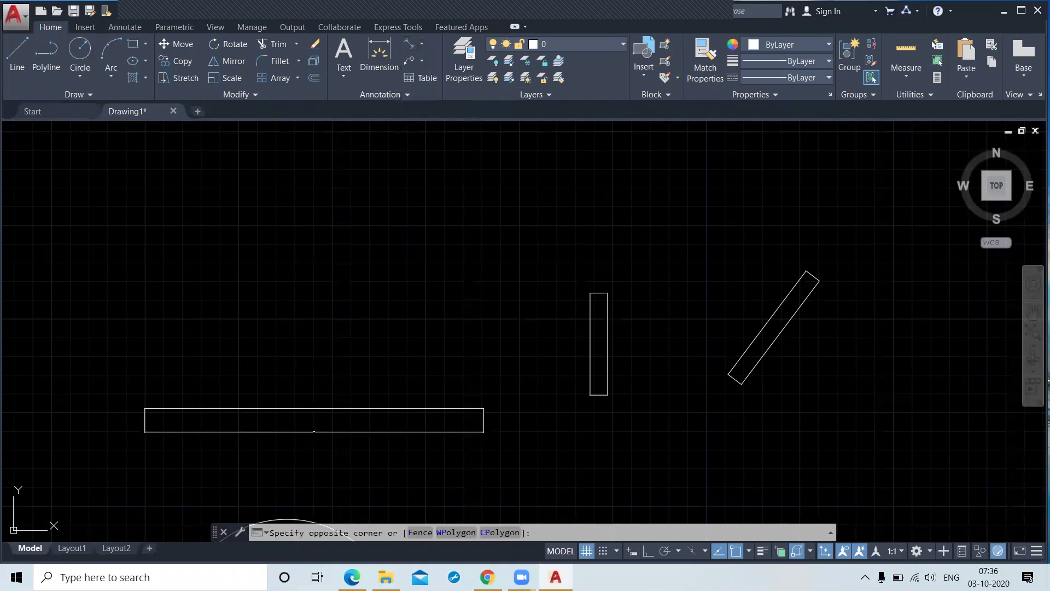
Delete the aligned dimensions of the horizontal, vertical and sloped lines, keeping the three lines themselves.
left_click(260, 441)
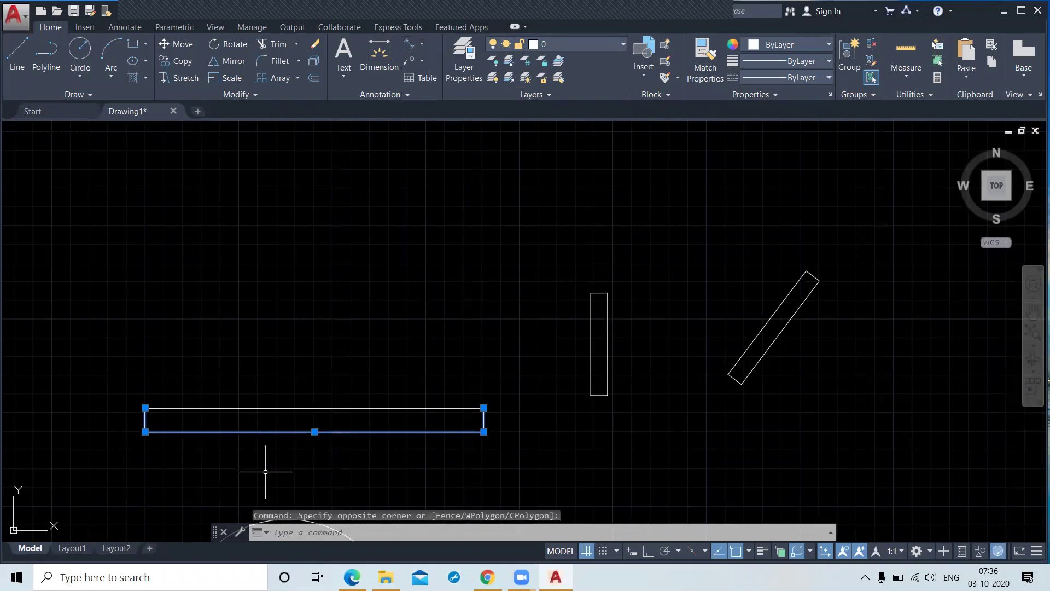
key("Delete")
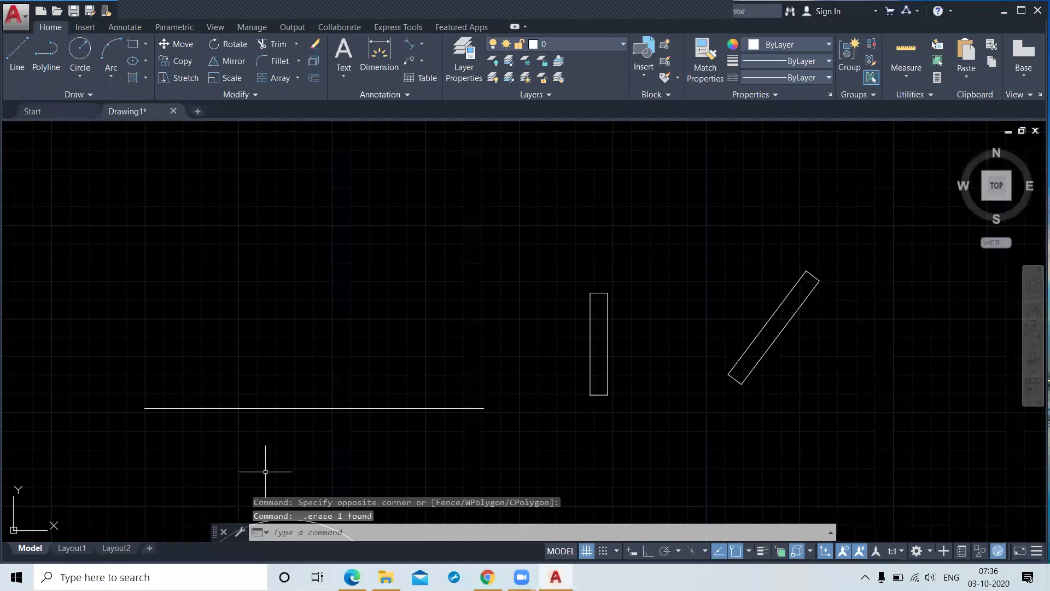
left_click(591, 343)
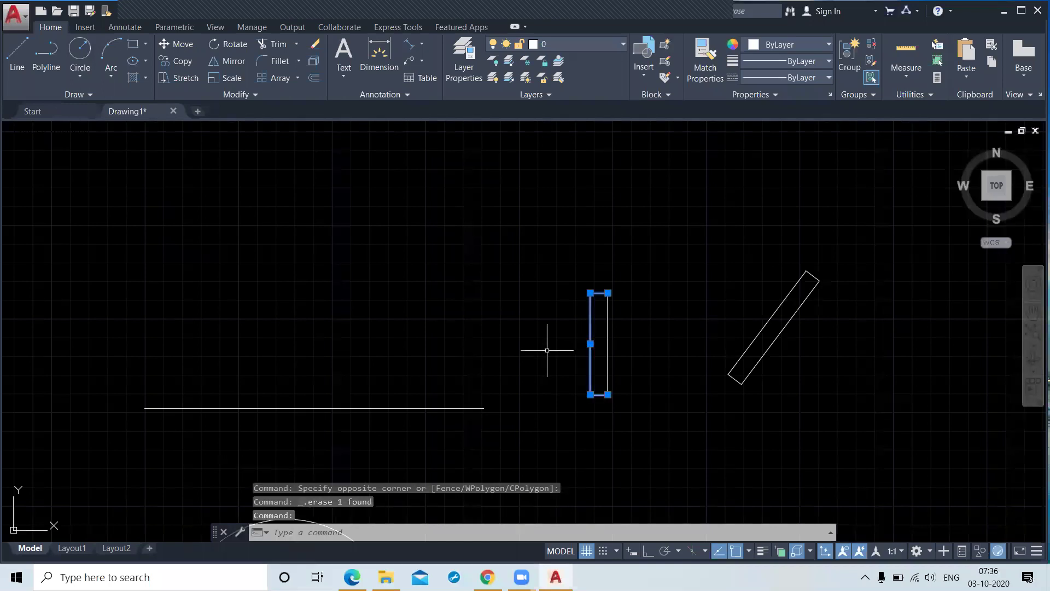
key("Delete")
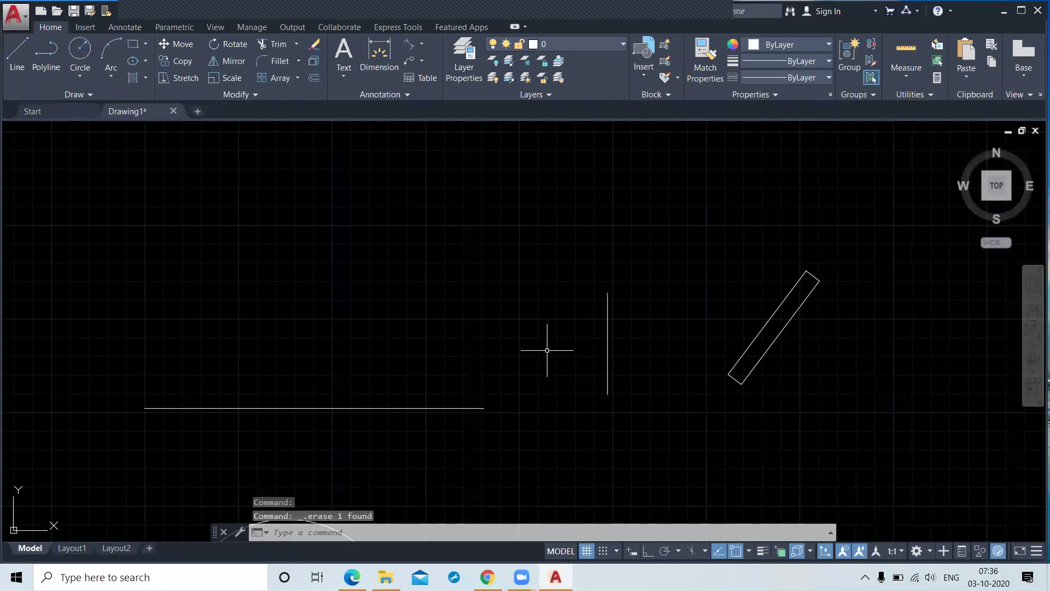
left_click(766, 317)
key("Delete")
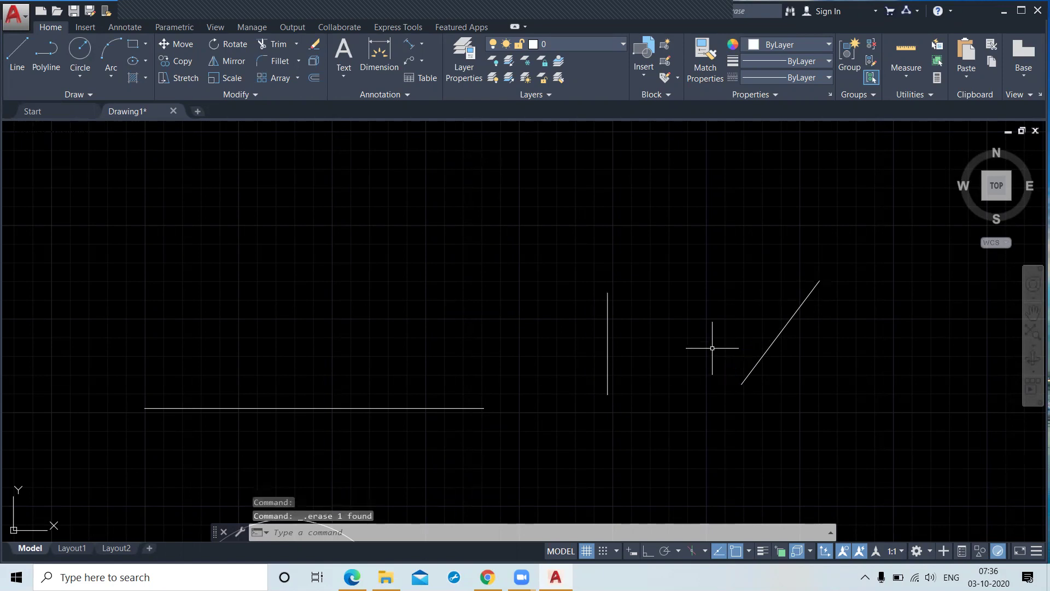
Add an angular dimension between the vertical line and the sloped line, its arc placed between them, and inspect its text.
left_click(423, 43)
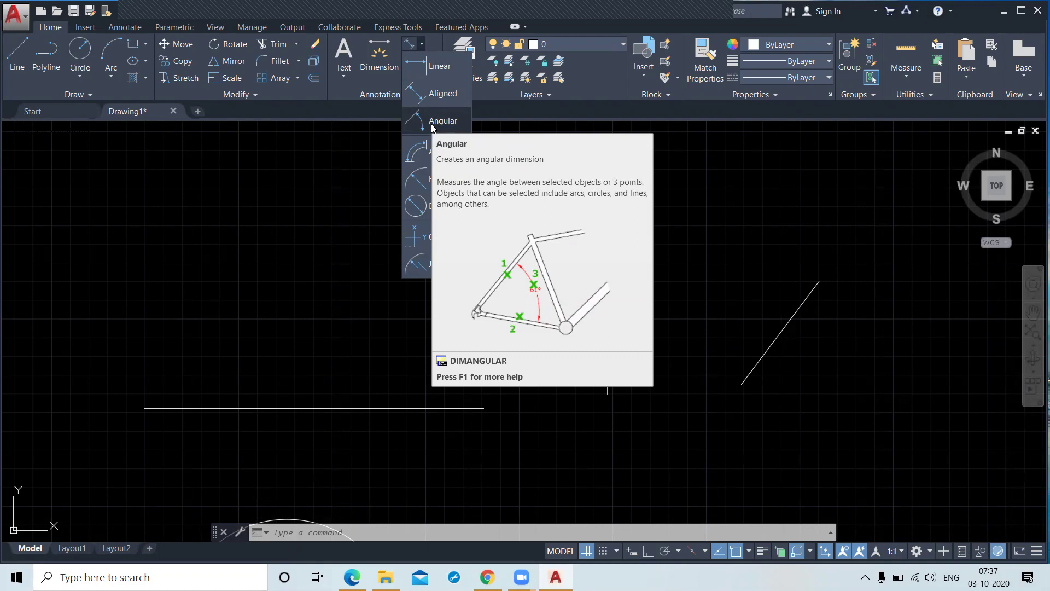
left_click(432, 124)
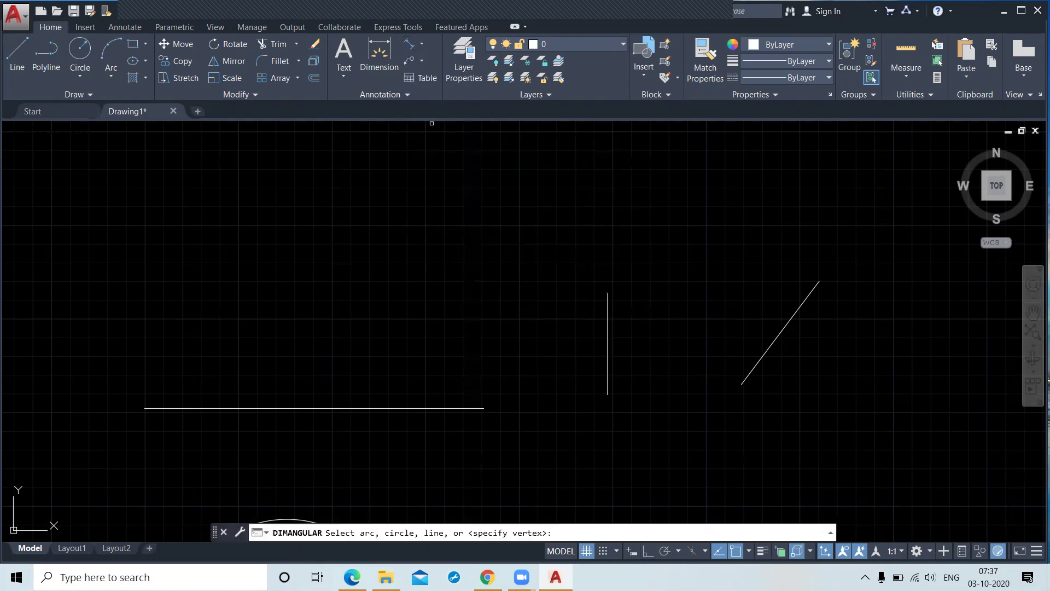
left_click(608, 361)
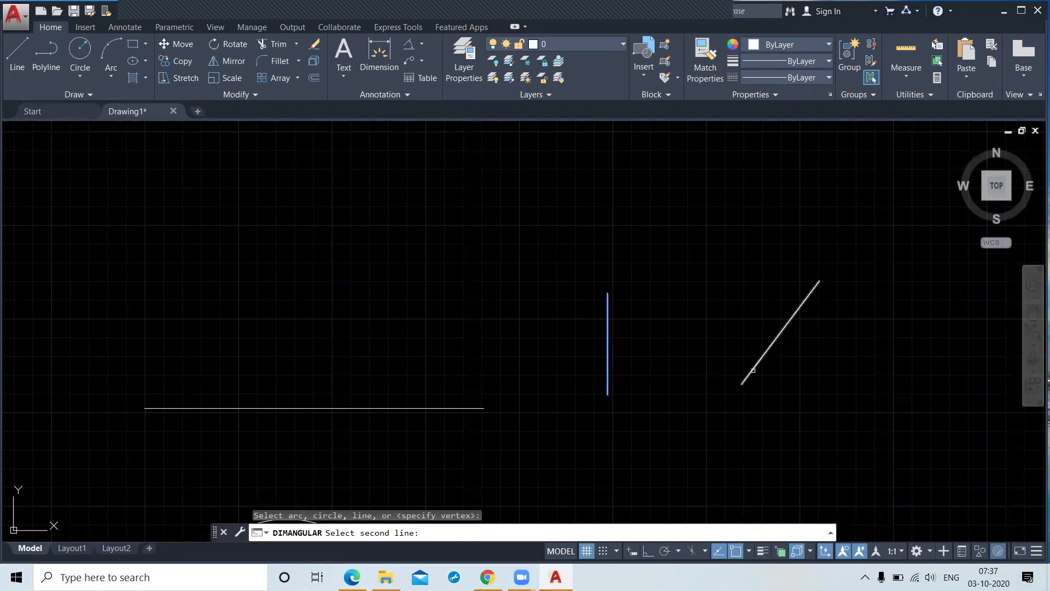
left_click(743, 381)
left_click(673, 355)
scroll(664, 347, "up", 5)
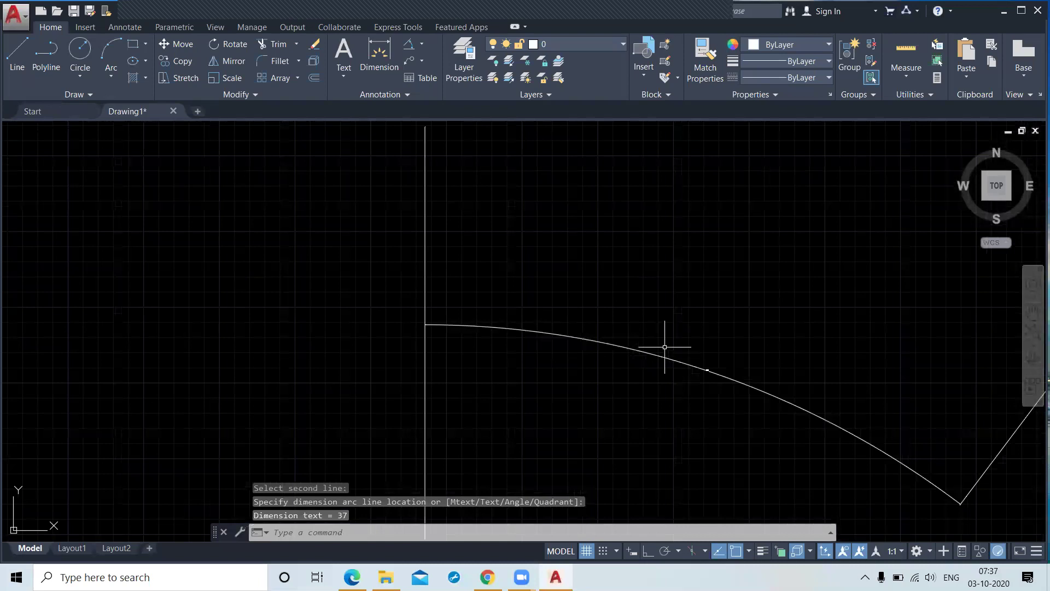
scroll(664, 346, "up", 3)
scroll(475, 358, "up", 2)
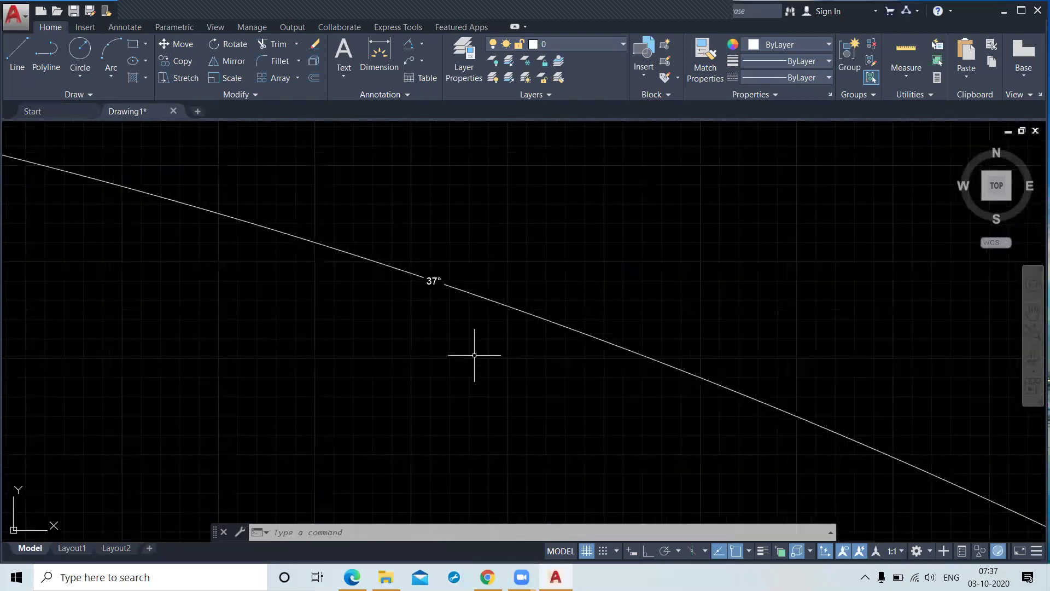
scroll(476, 360, "down", 4)
middle_click_drag(478, 364, 505, 301)
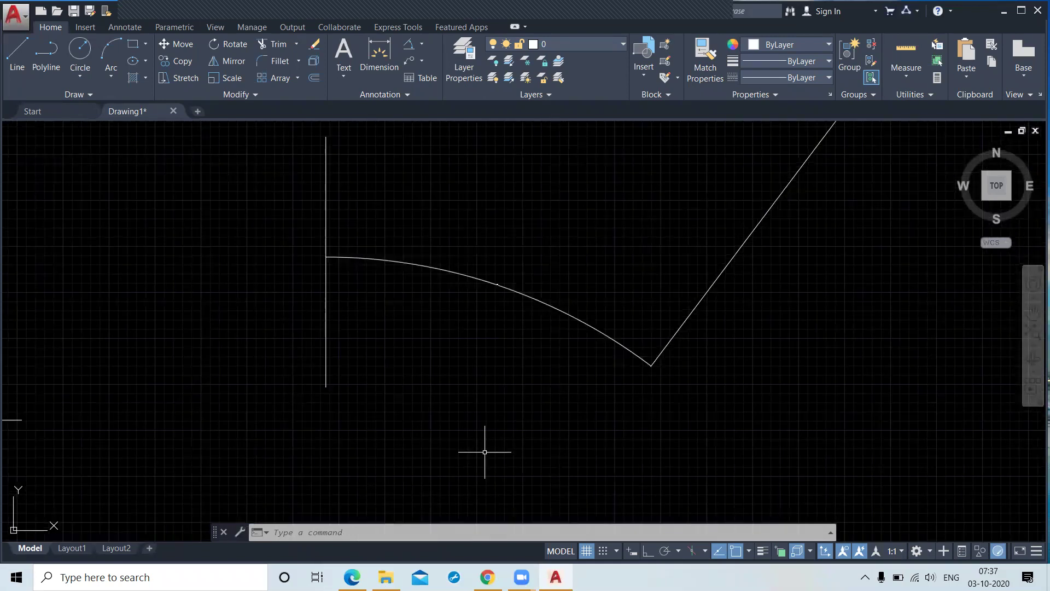
scroll(490, 444, "down", 4)
middle_click_drag(497, 457, 515, 370)
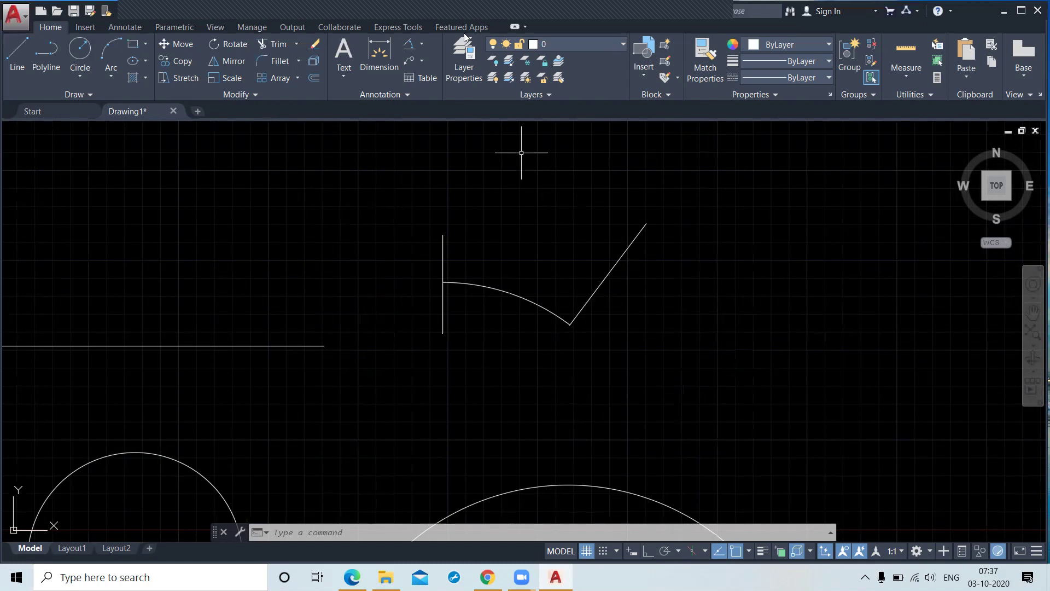
Modify the Standard dimension style, setting its text height to 4.
scroll(509, 301, "up", 2)
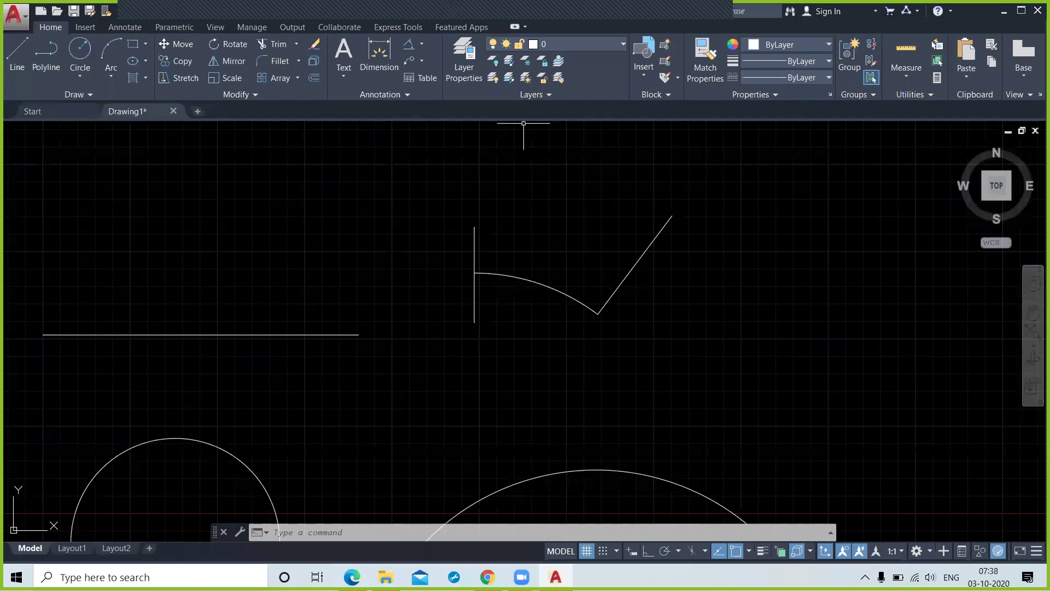
scroll(606, 232, "down", 2)
type("D")
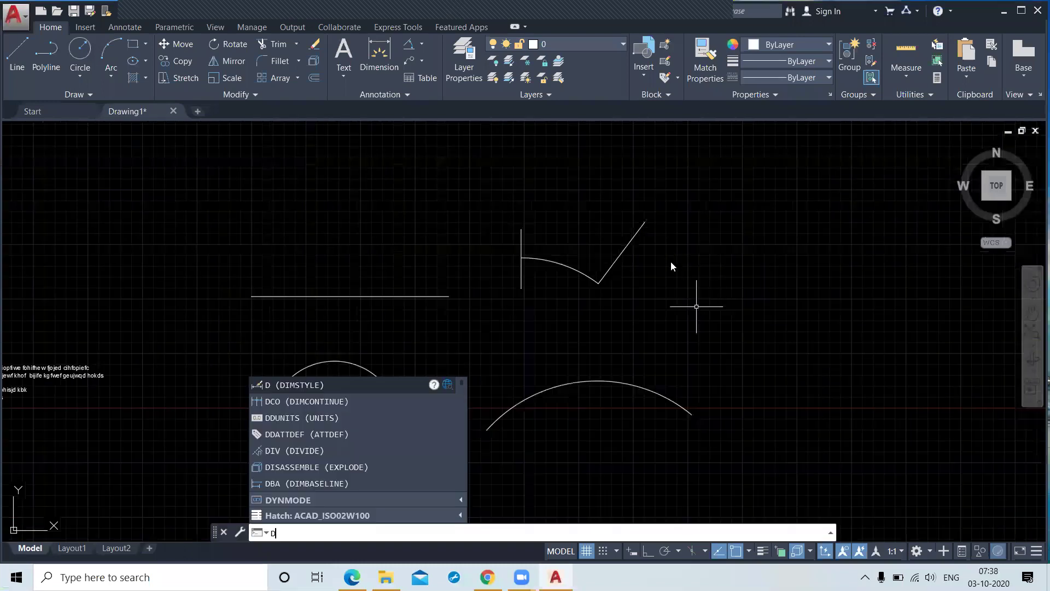
key("Return")
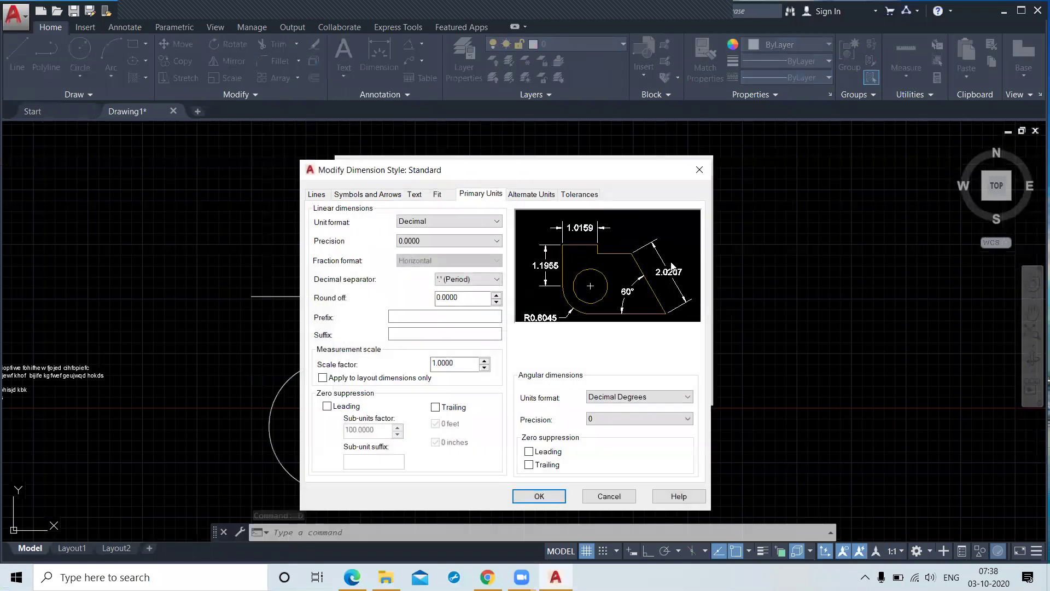
left_click(414, 197)
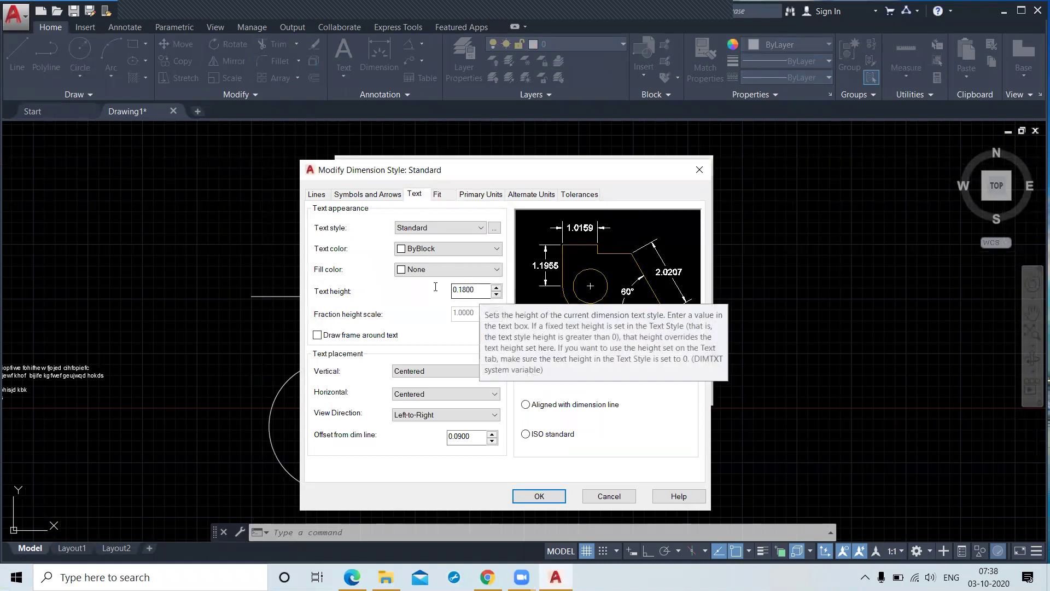
left_click(435, 287)
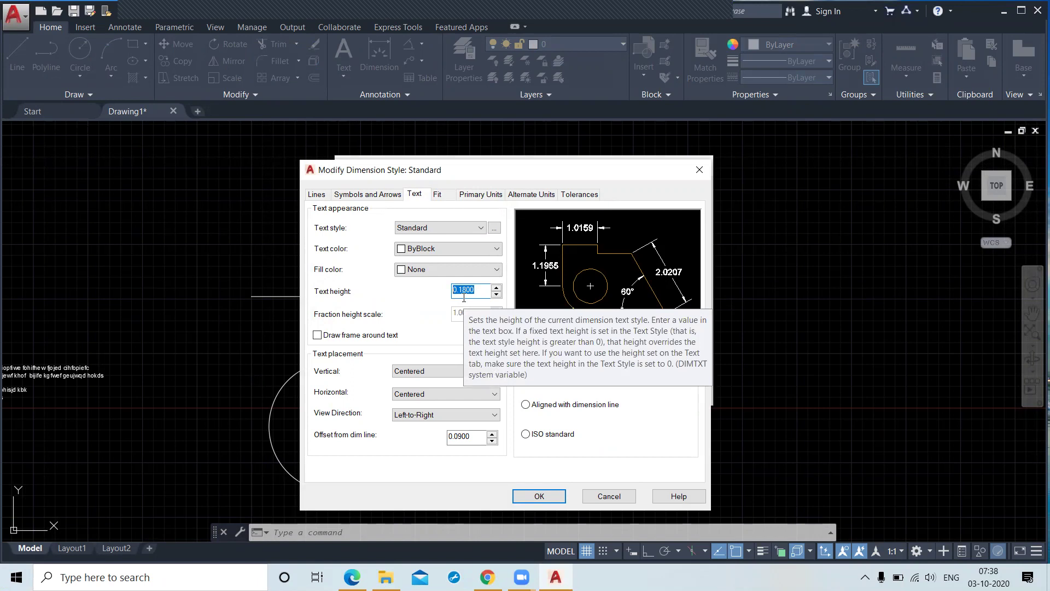
type("4")
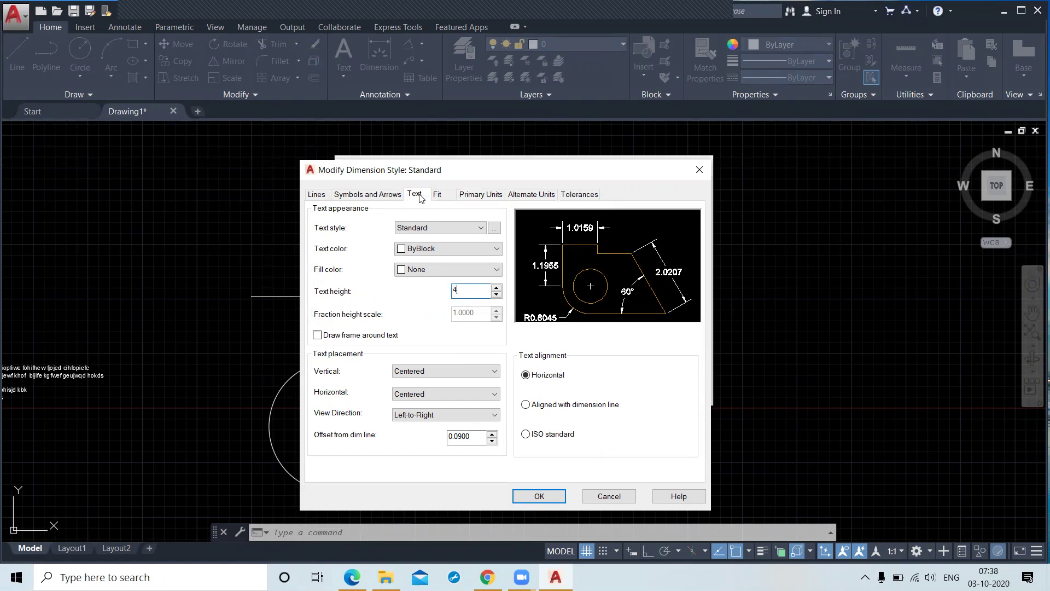
Set the Standard dimension style's arrow size to 4, apply the style changes and check the angular dimension.
left_click(366, 195)
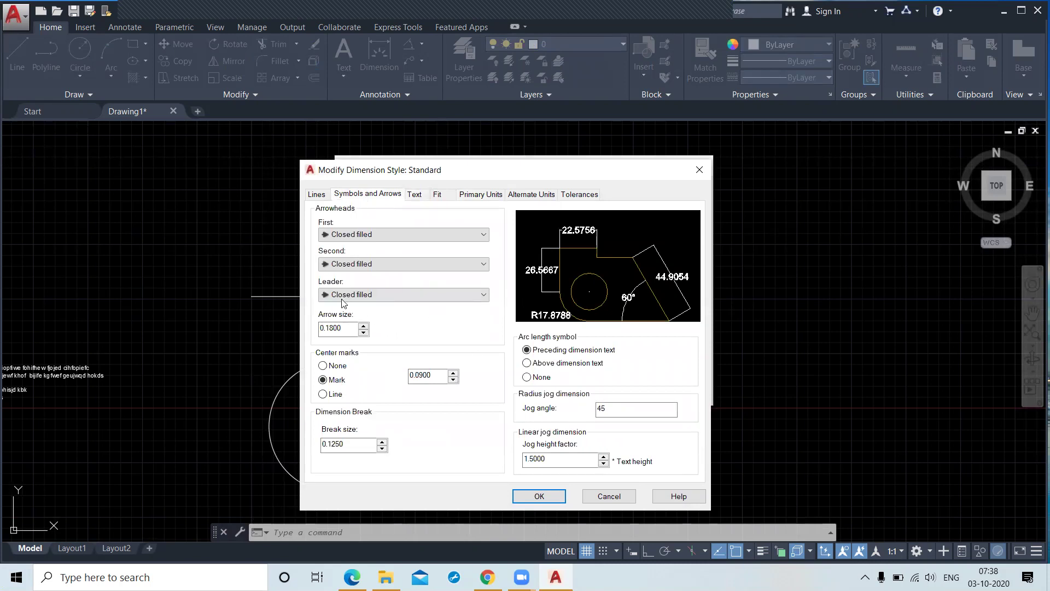
left_click_drag(344, 330, 310, 334)
type("4")
left_click(550, 497)
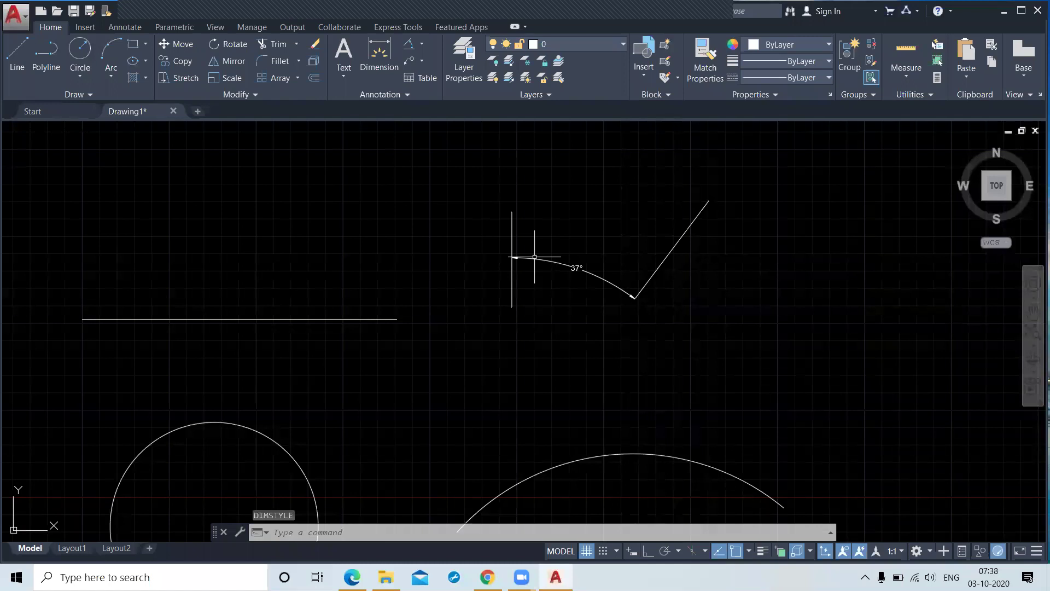
scroll(534, 256, "up", 4)
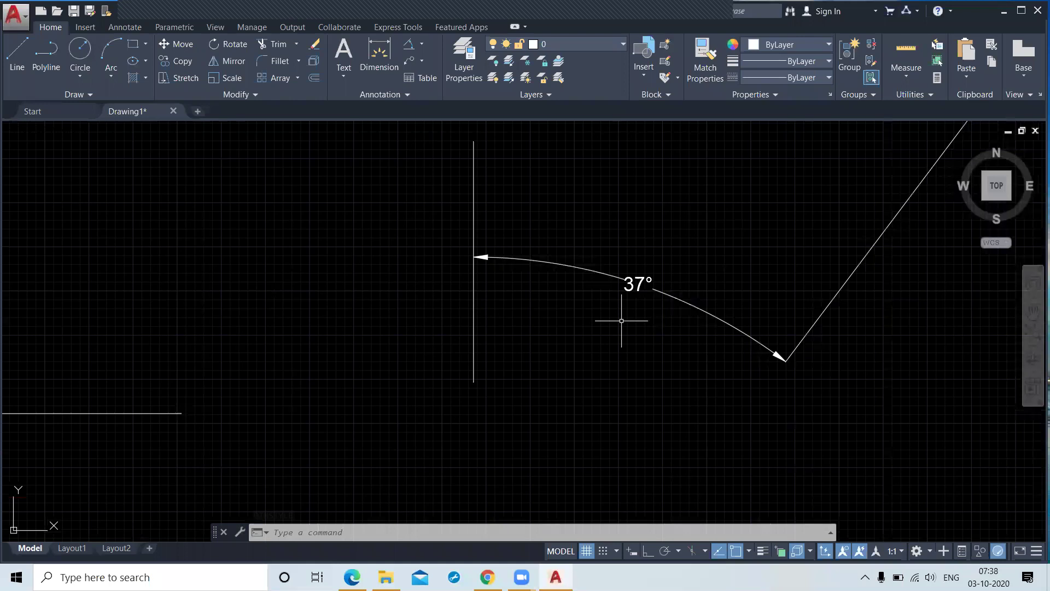
scroll(621, 321, "down", 4)
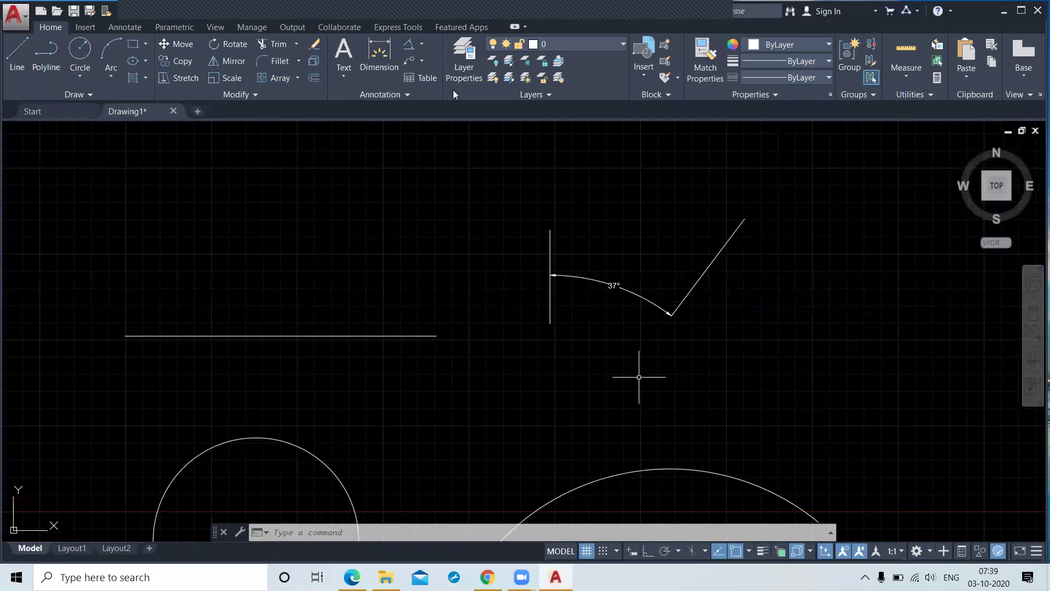
Add an arc length dimension to the large arc beside the circle, placed just above the arc.
left_click(422, 45)
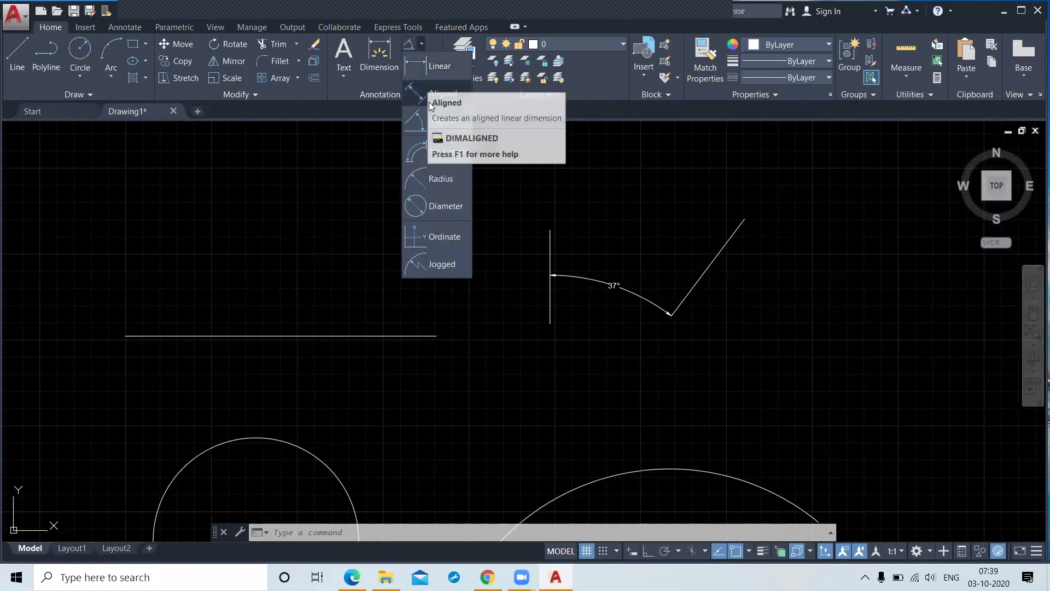
left_click(423, 160)
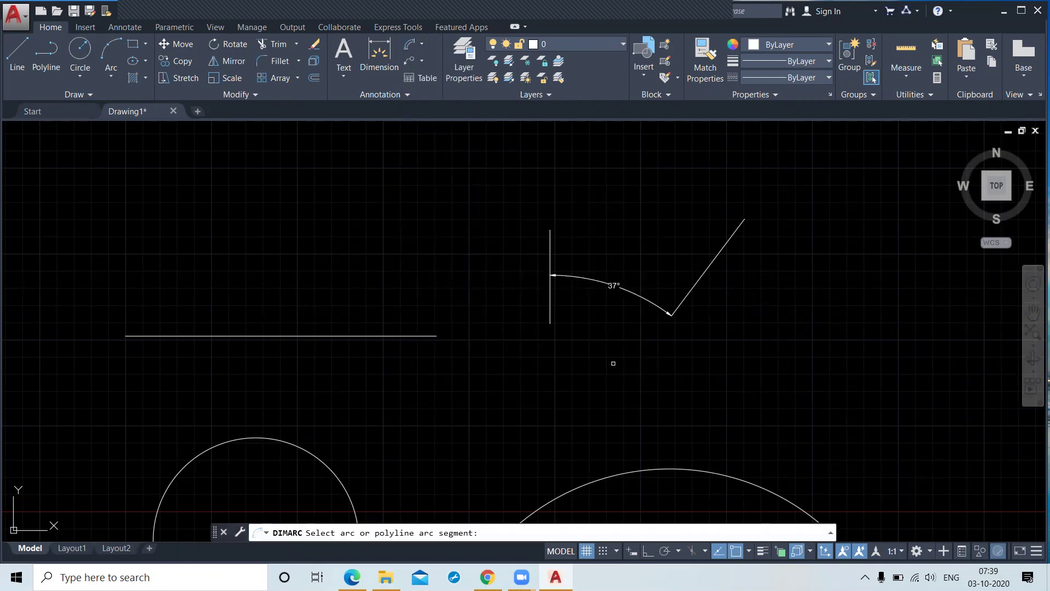
scroll(613, 362, "down", 1)
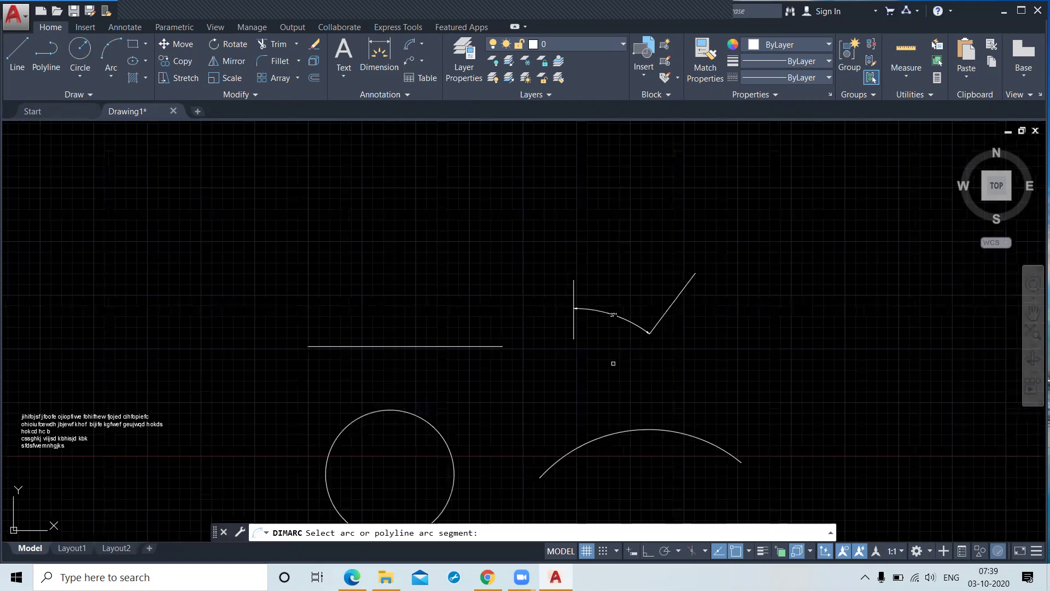
scroll(632, 524, "up", 2)
left_click(628, 372)
left_click(598, 354)
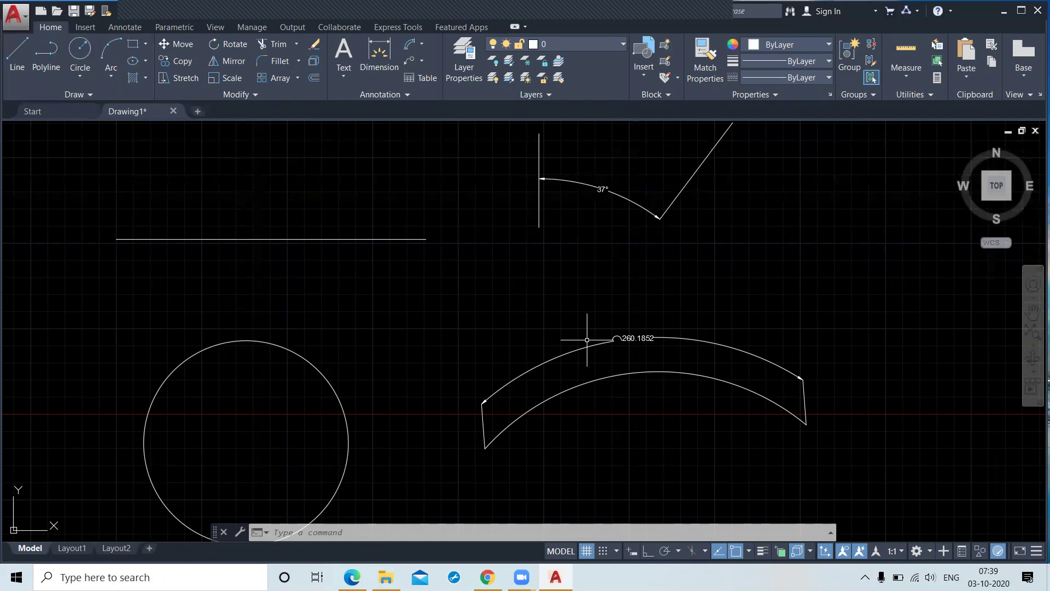
Add a radius dimension to the circle, with its text placed outside the circle at the upper right.
left_click(422, 44)
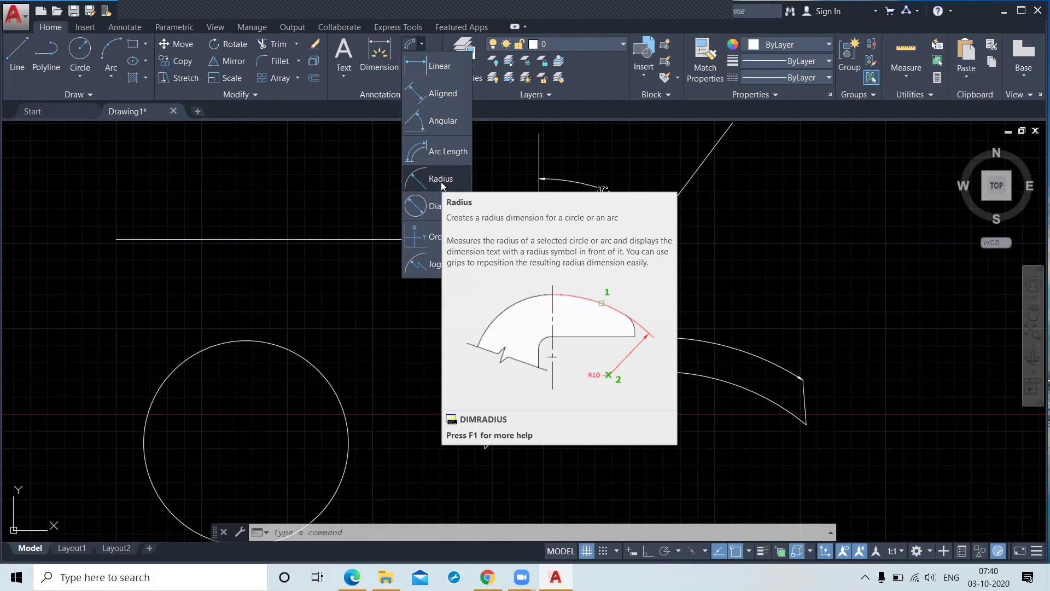
left_click(441, 181)
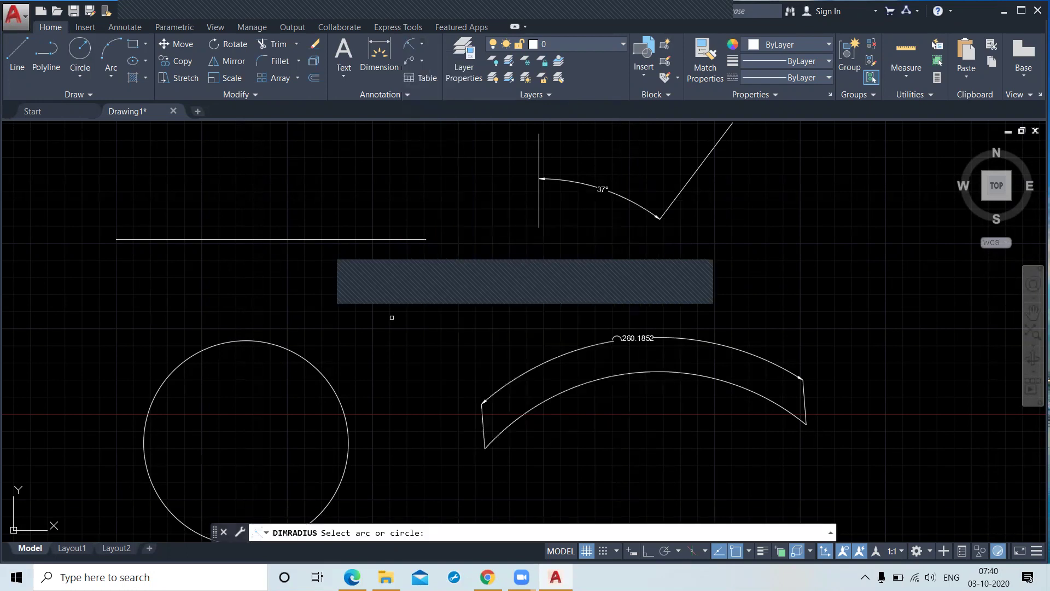
left_click(302, 355)
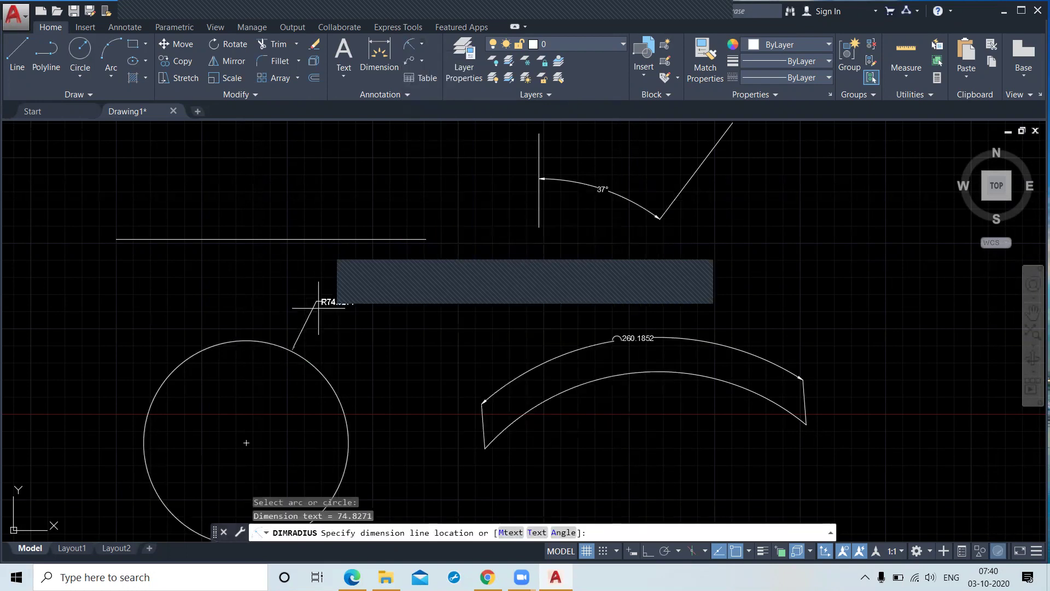
left_click(369, 353)
scroll(372, 357, "up", 2)
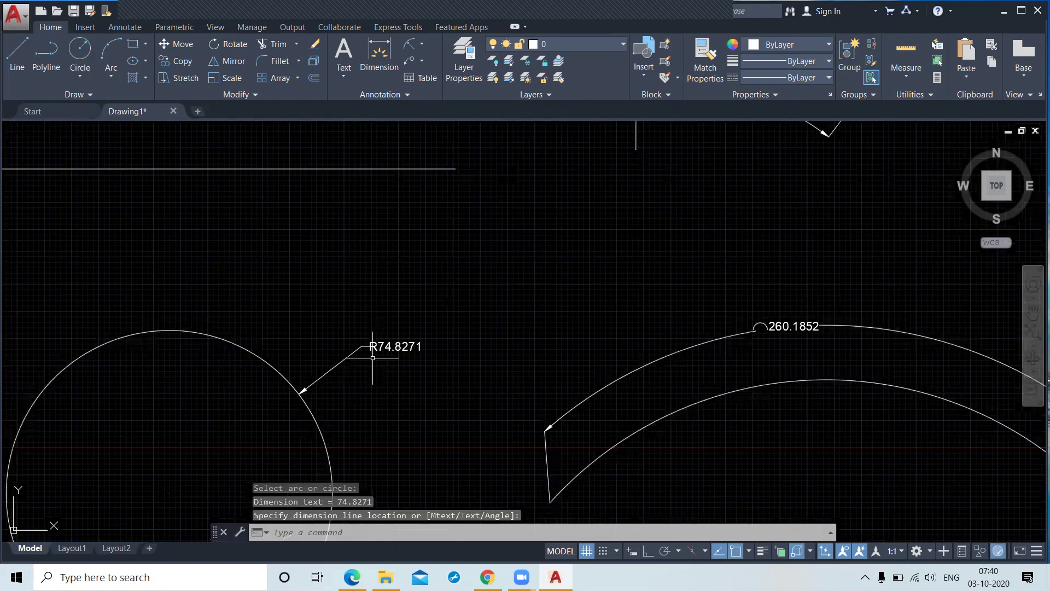